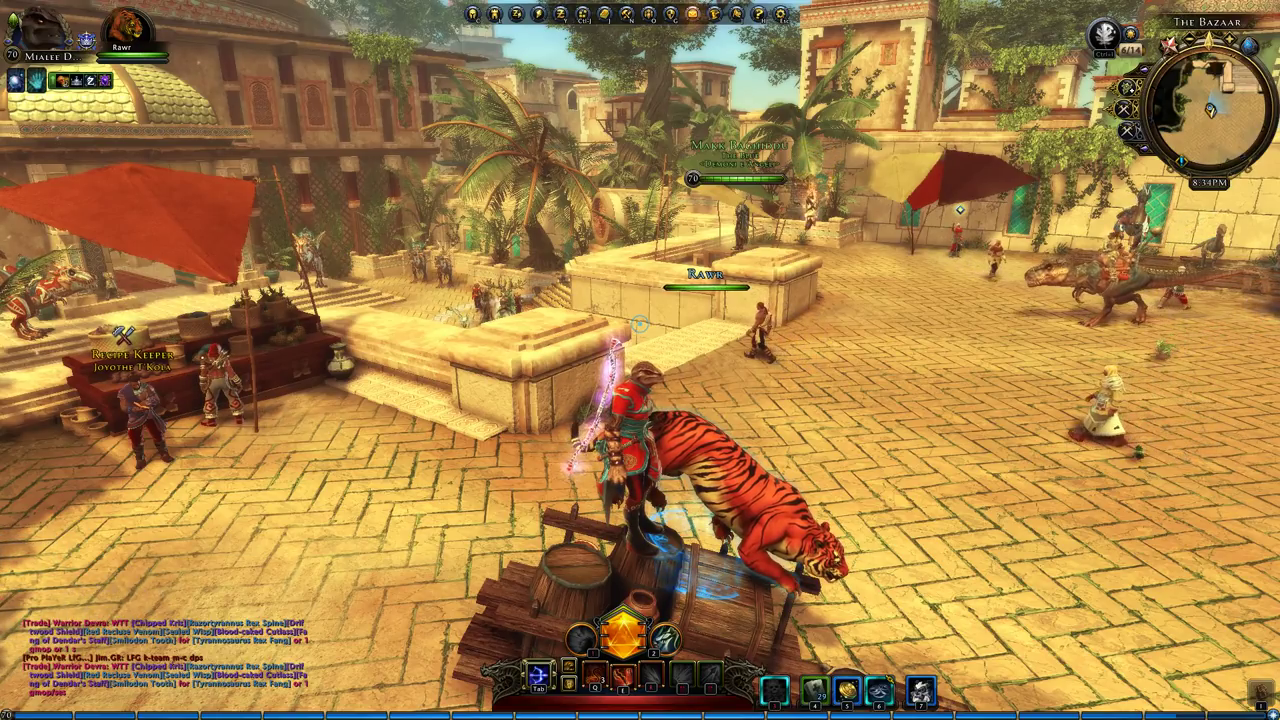
Step: Switch from the game to the BagValueAnalyzer.xlsm workbook in Excel and read its Readme sheet
key(alt)
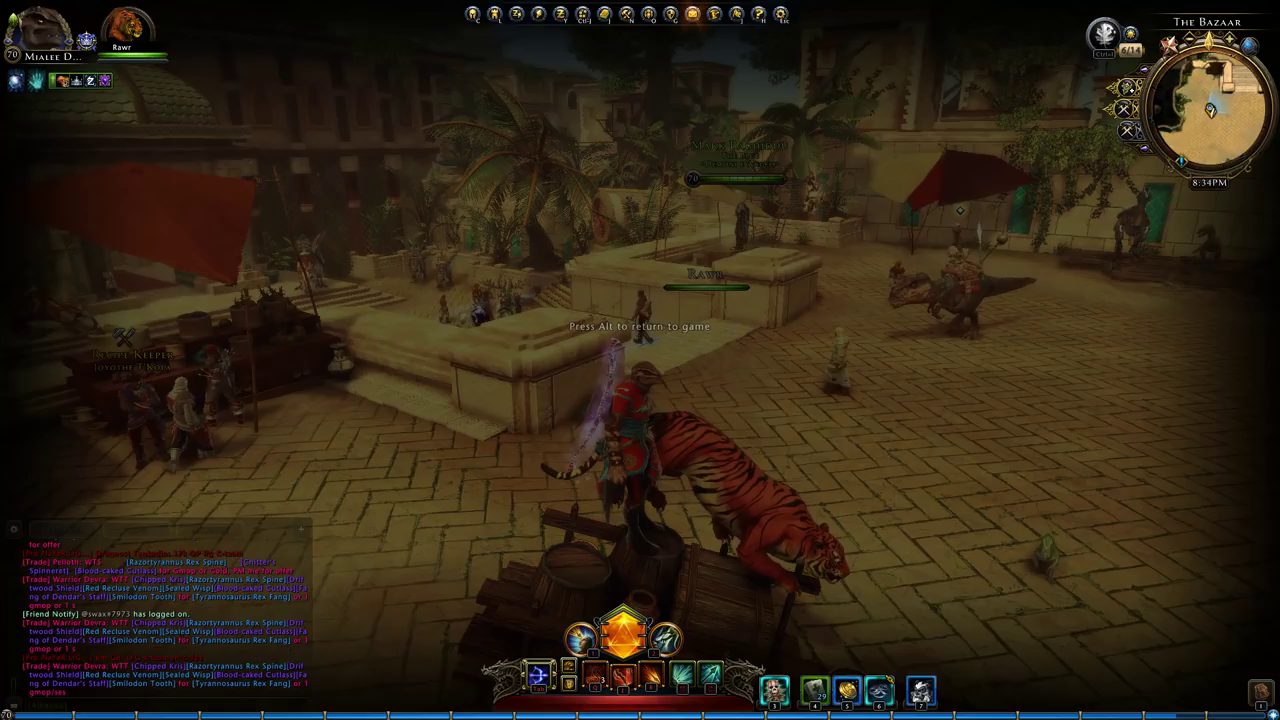
key(alt+Tab)
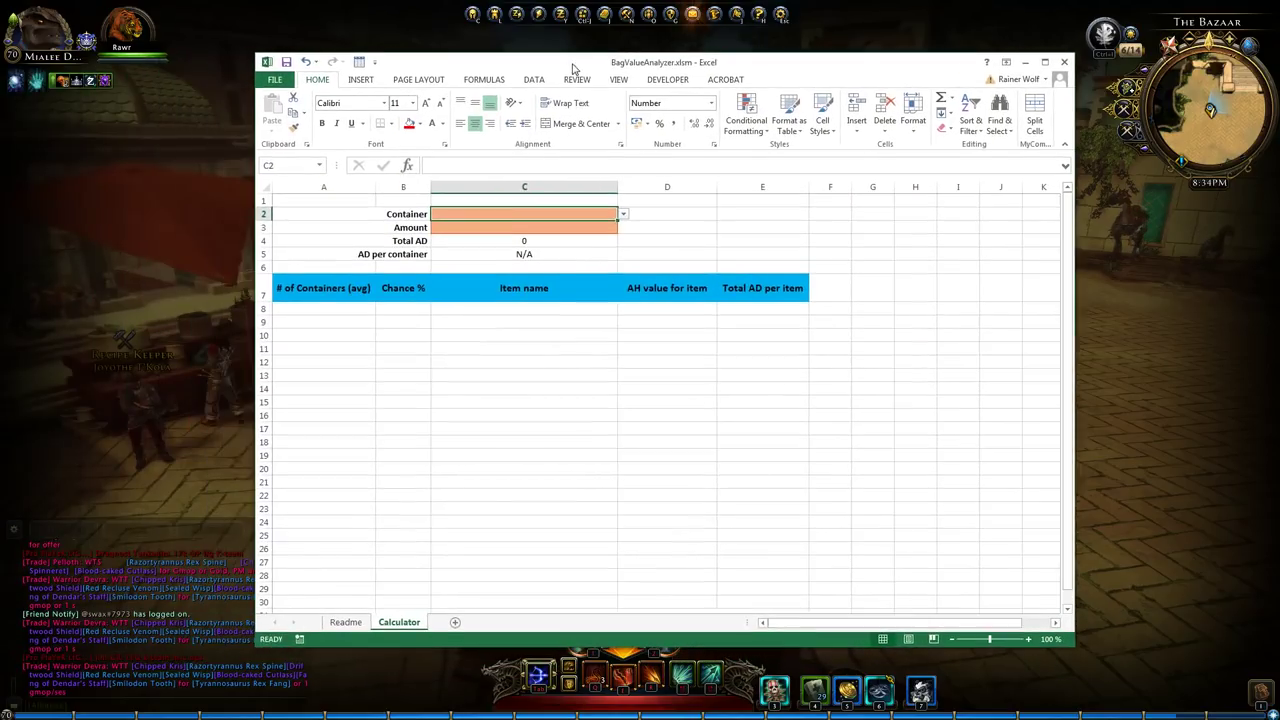
click(358, 622)
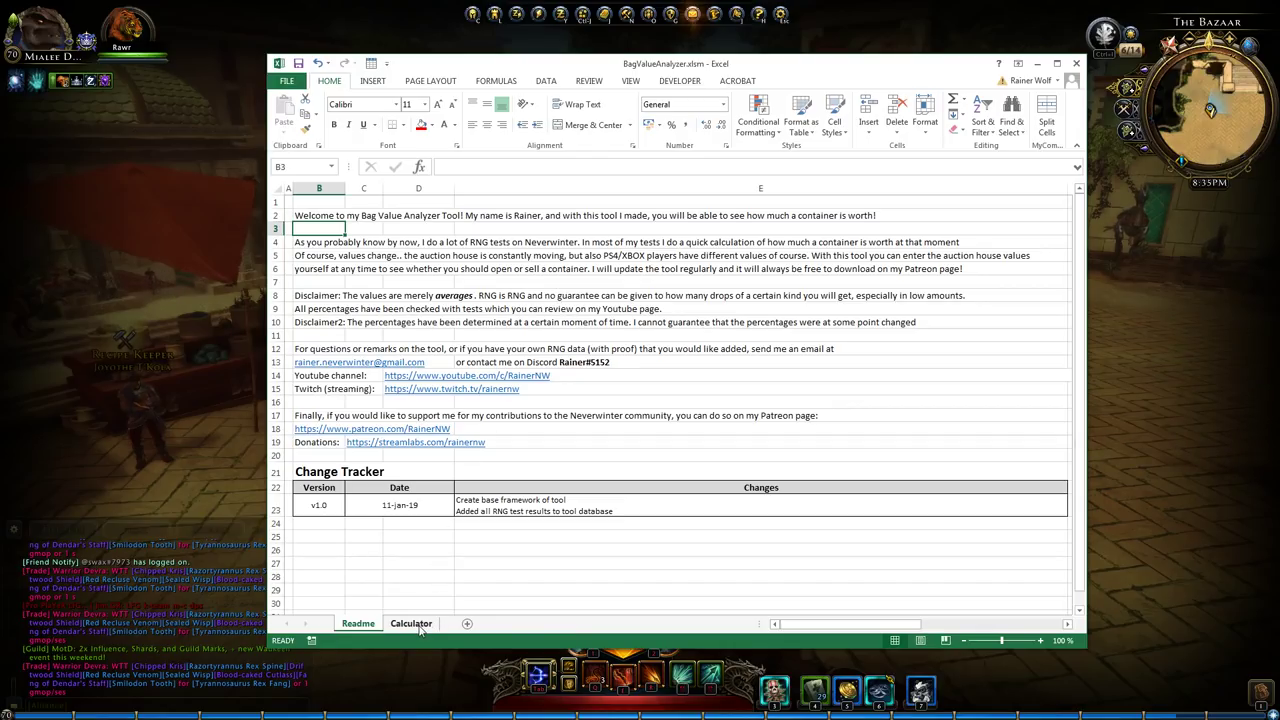
Step: Return to the Calculator sheet and choose Variety Fashion Pack as the container
key(ctrl+Page_Down)
click(694, 439)
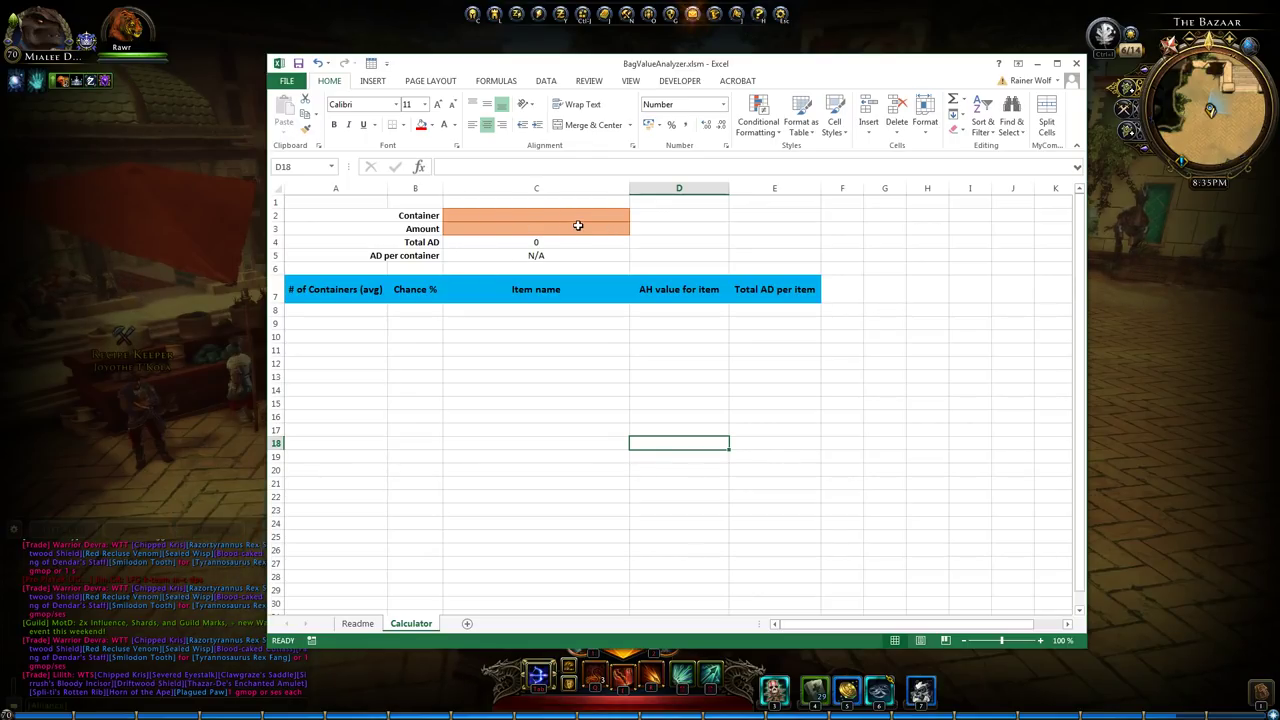
click(507, 214)
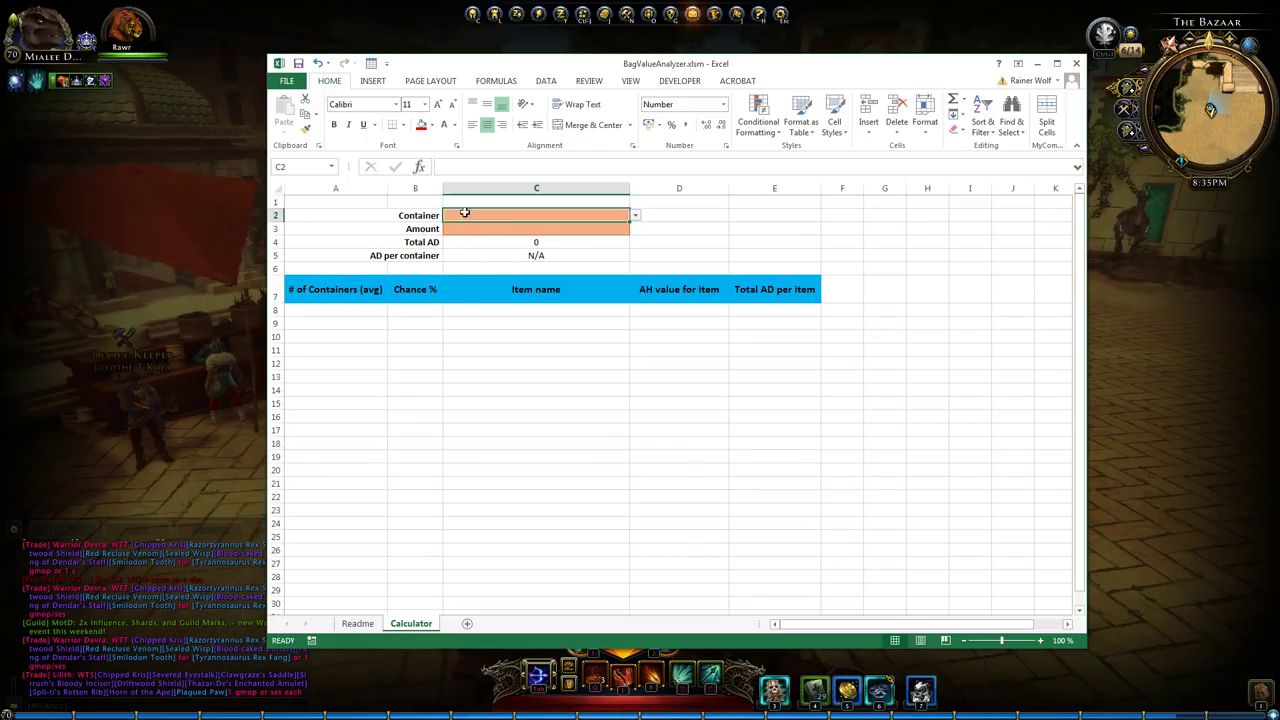
click(635, 216)
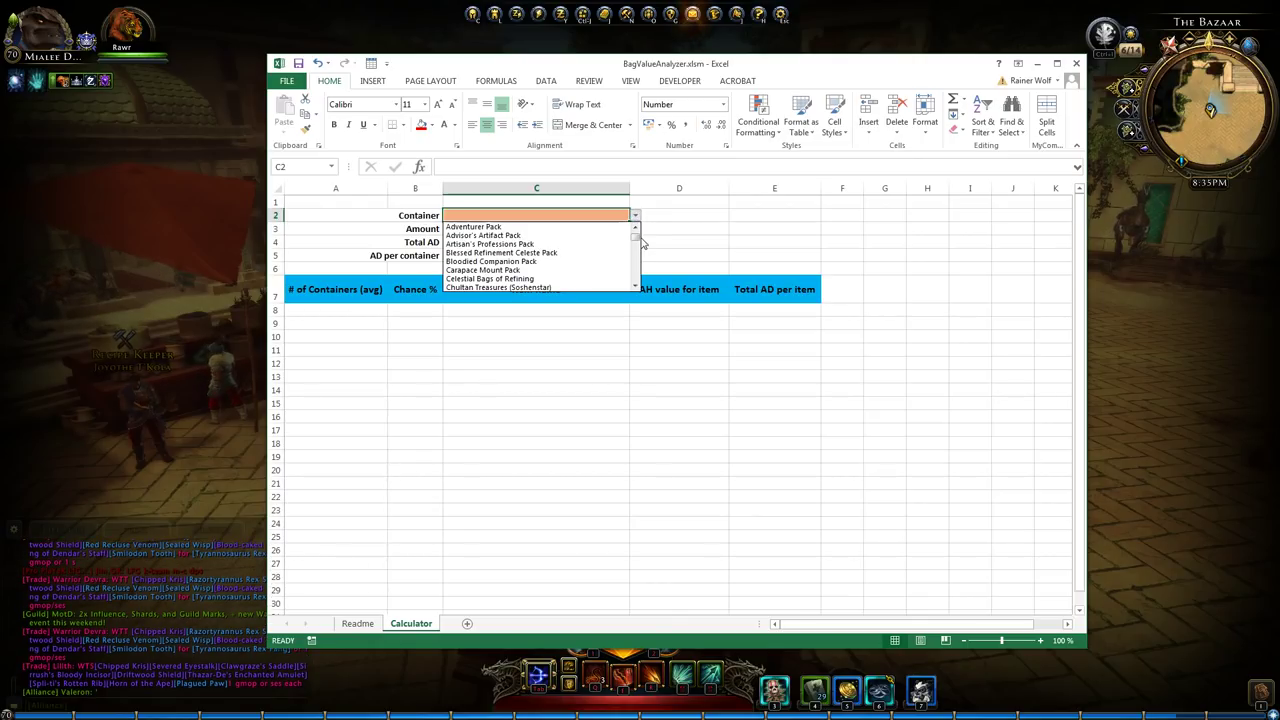
drag(634, 238, 638, 292)
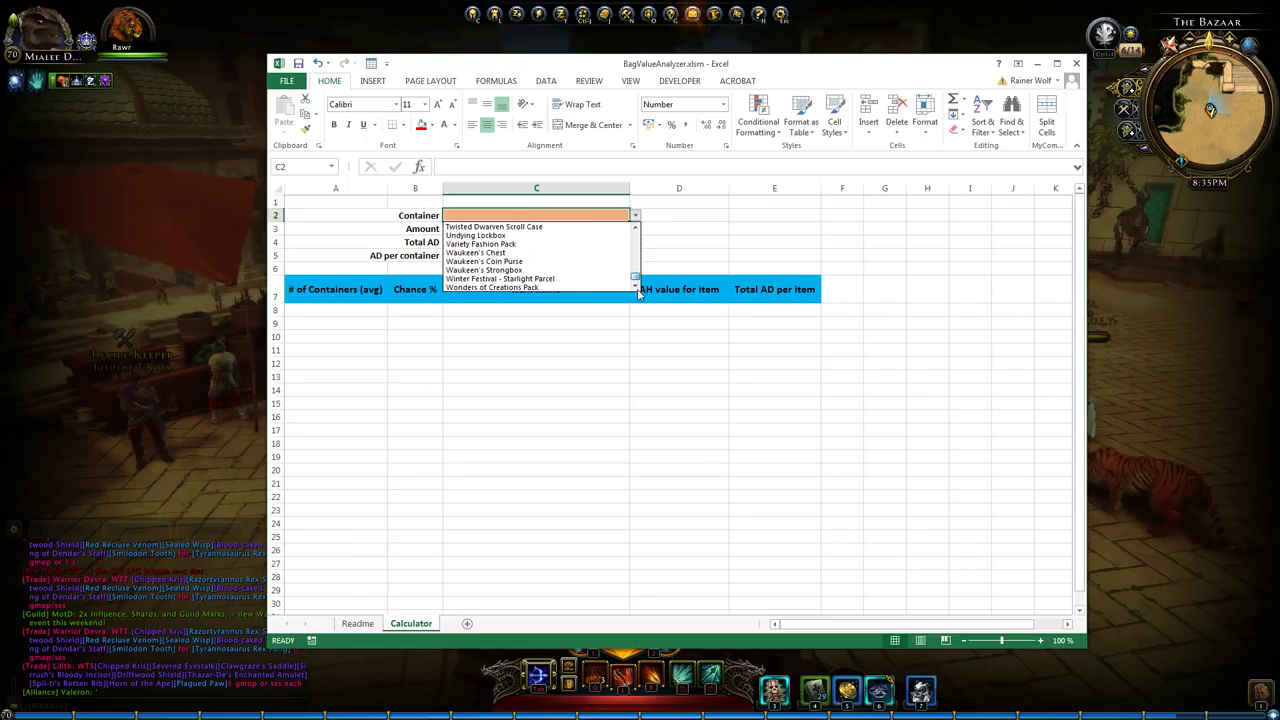
click(524, 246)
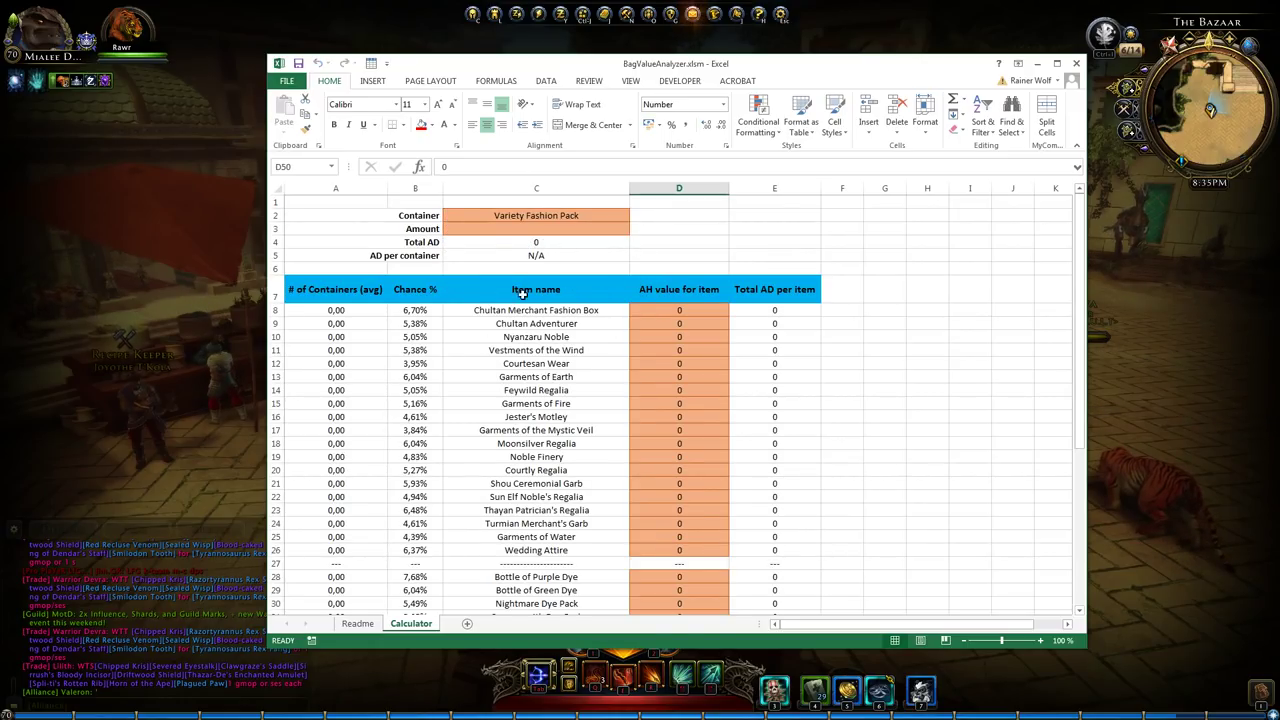
Step: Enlarge the workbook window to full height and review the drop chances of all items in the container
double_click(787, 60)
drag(412, 258, 420, 530)
click(420, 603)
scroll(428, 440, down, 4)
scroll(428, 440, down, 1)
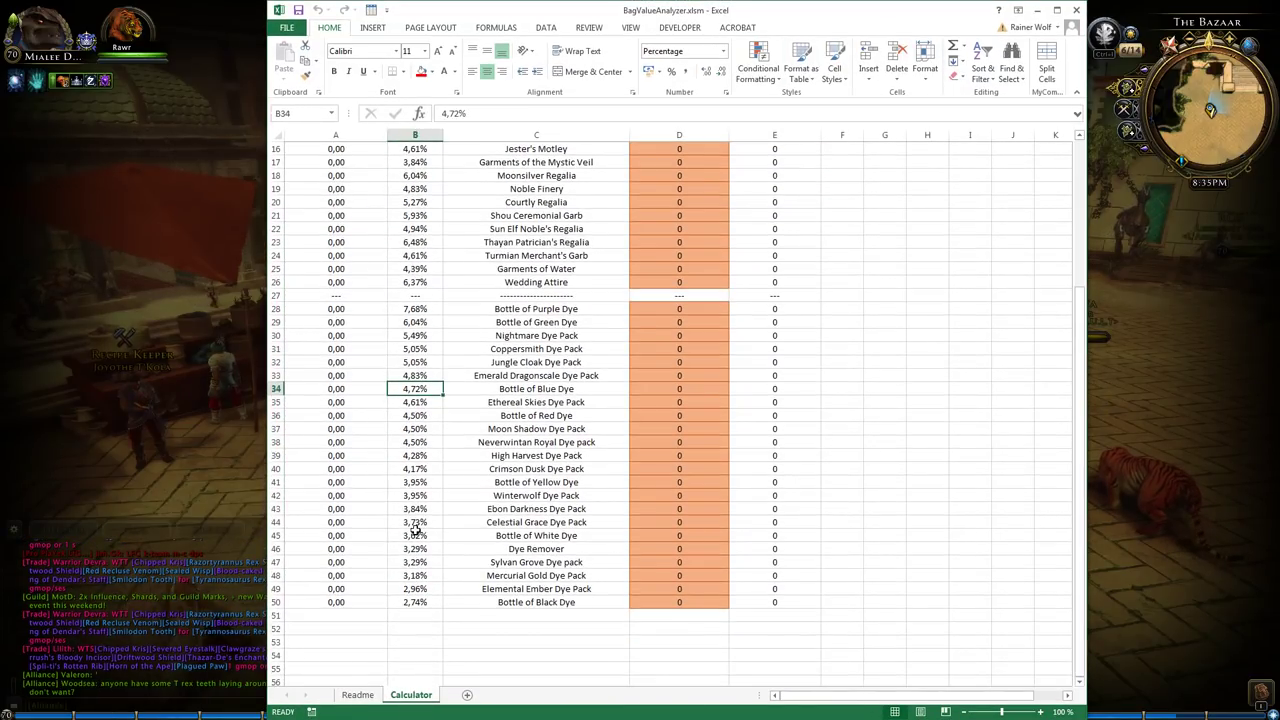
click(418, 535)
scroll(659, 261, up, 5)
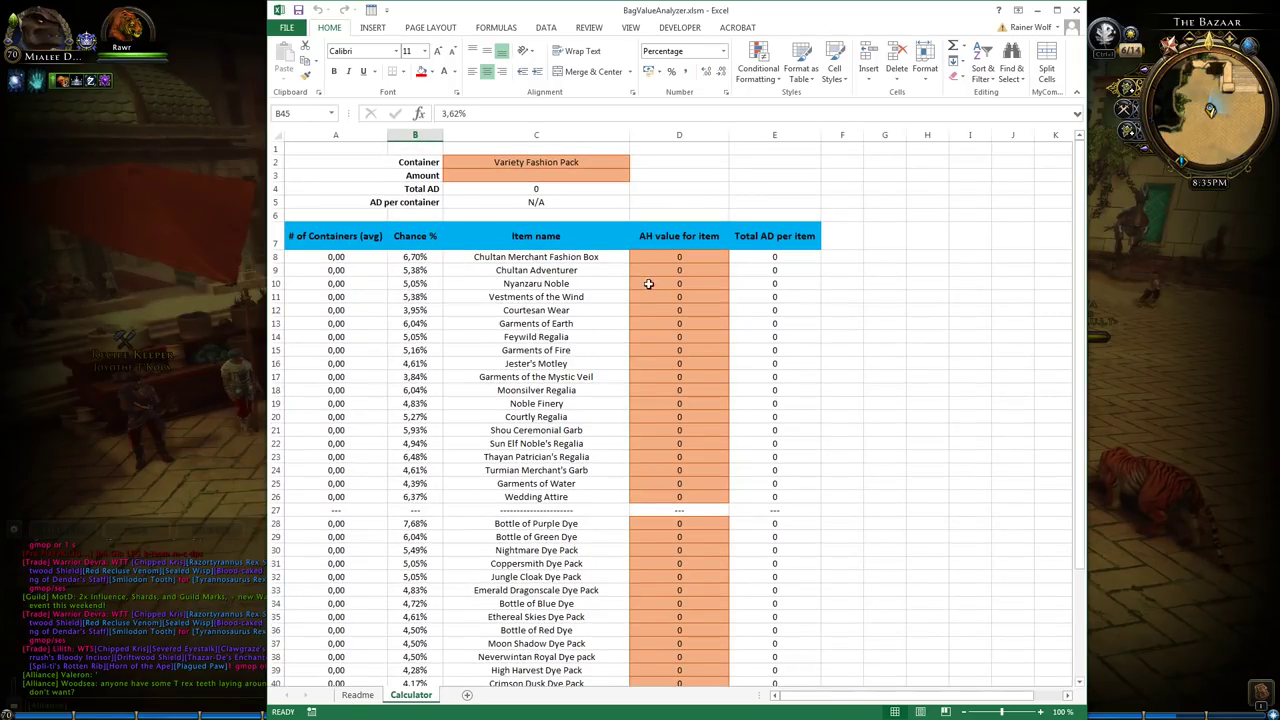
Step: Set the container amount to 248
click(404, 176)
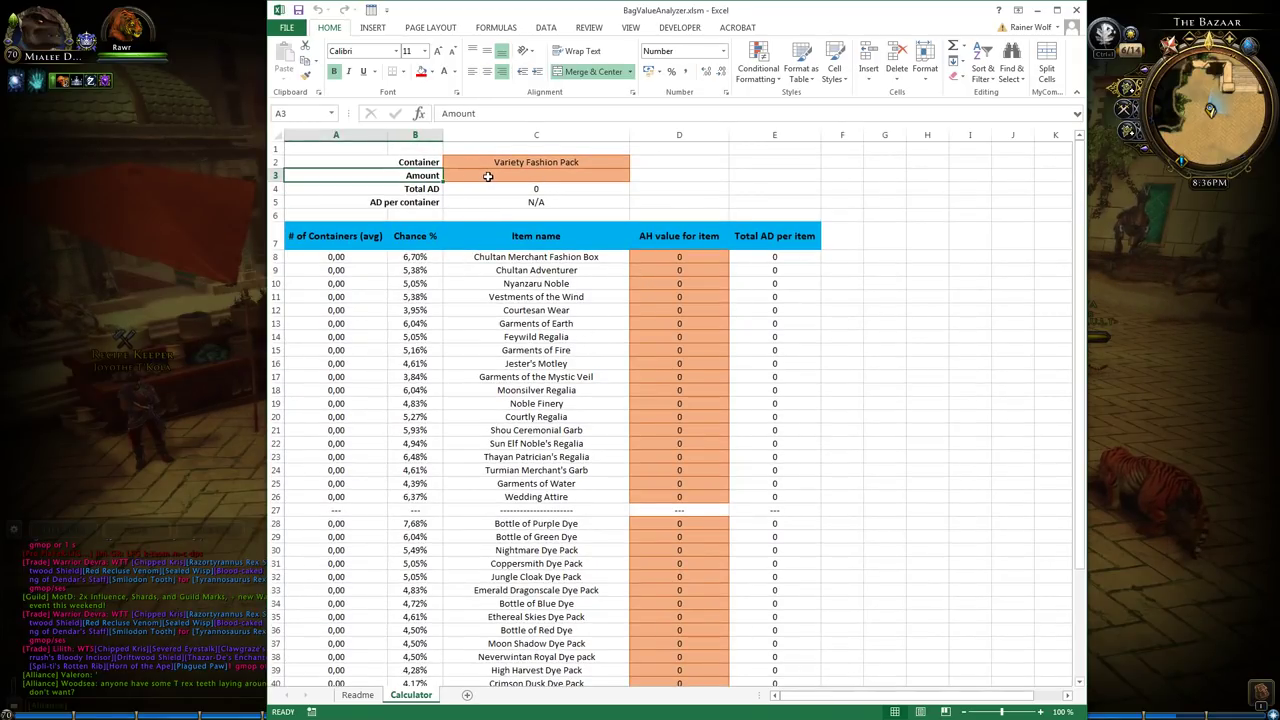
click(488, 177)
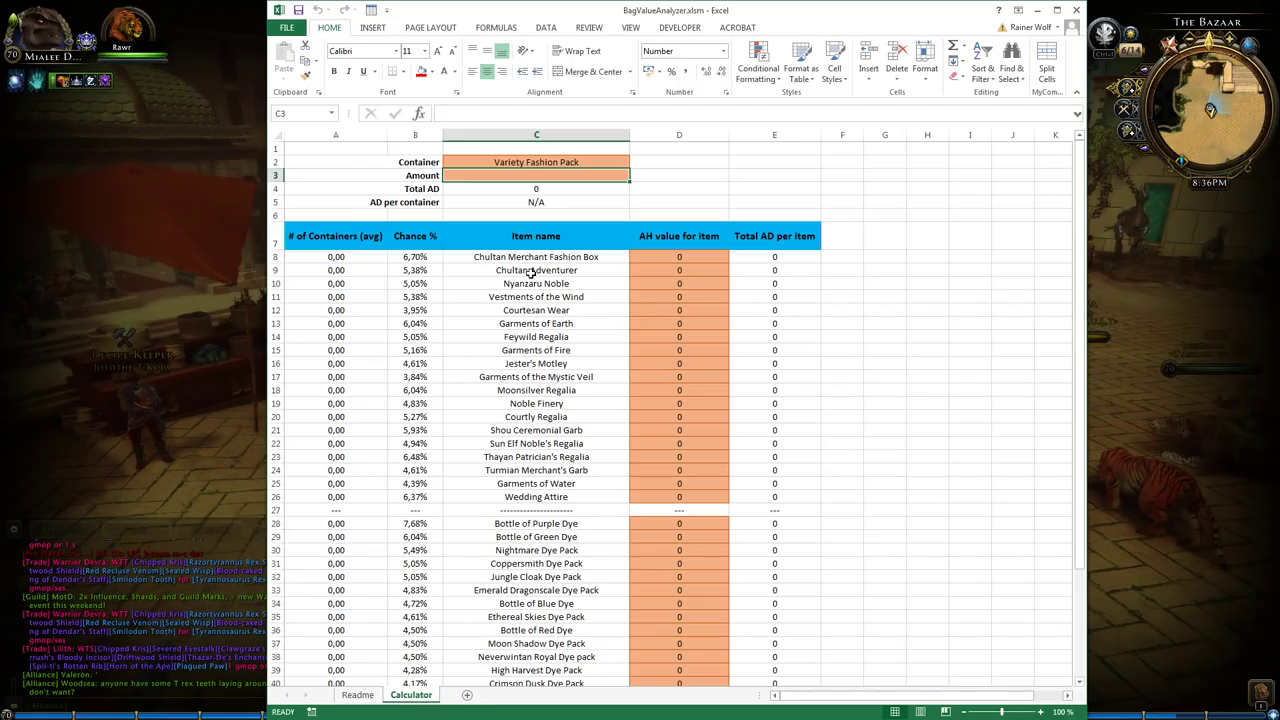
text(248)
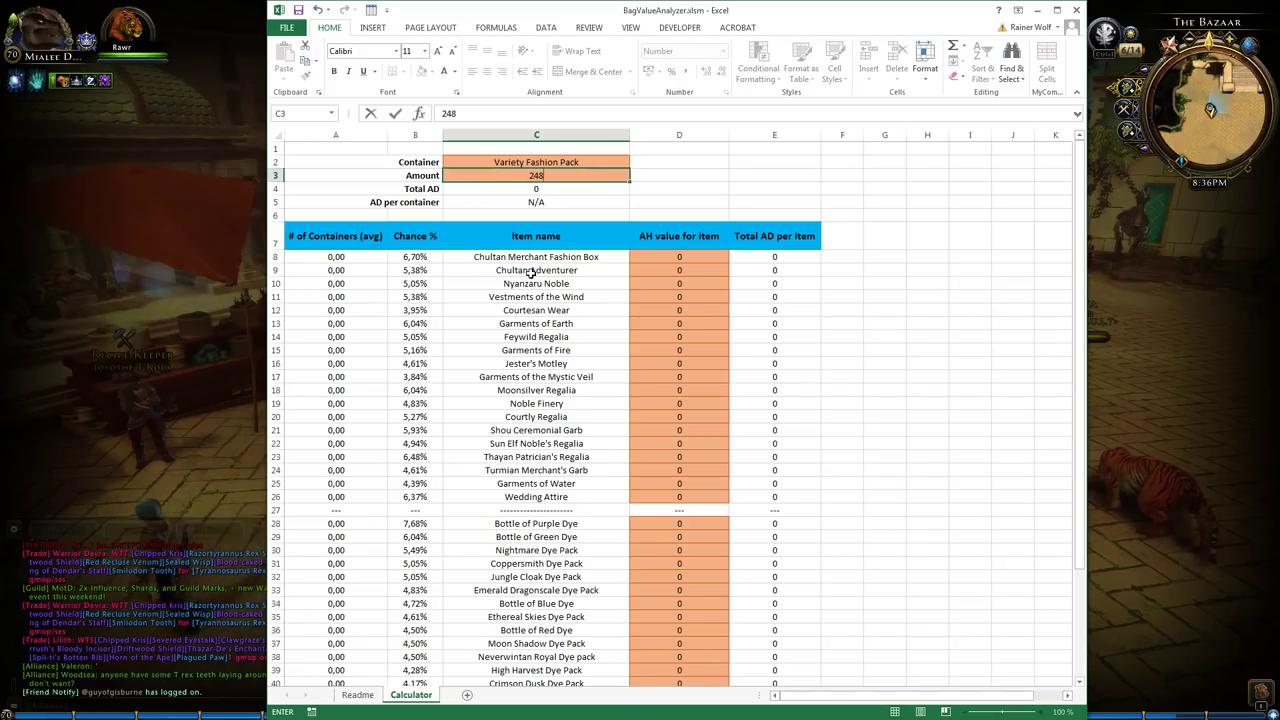
key(Return)
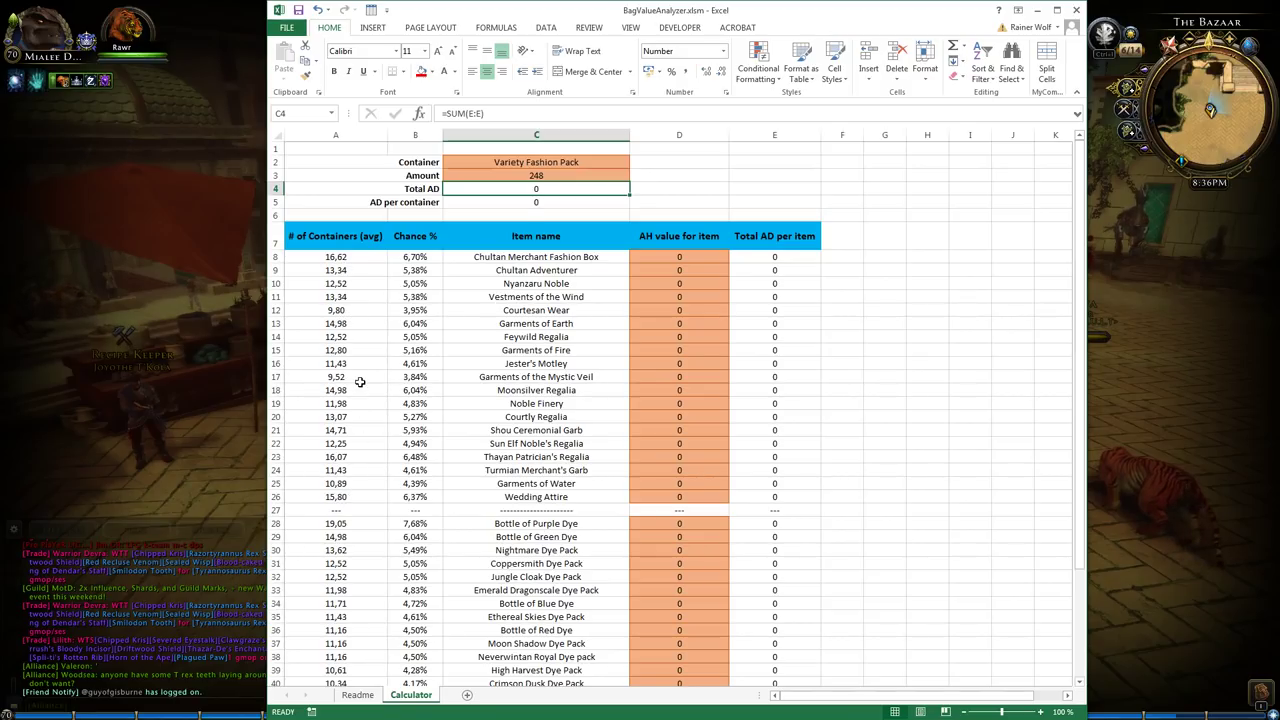
Step: Examine the average number of containers calculated for each item down the whole list
scroll(360, 382, down, 8)
scroll(360, 354, up, 8)
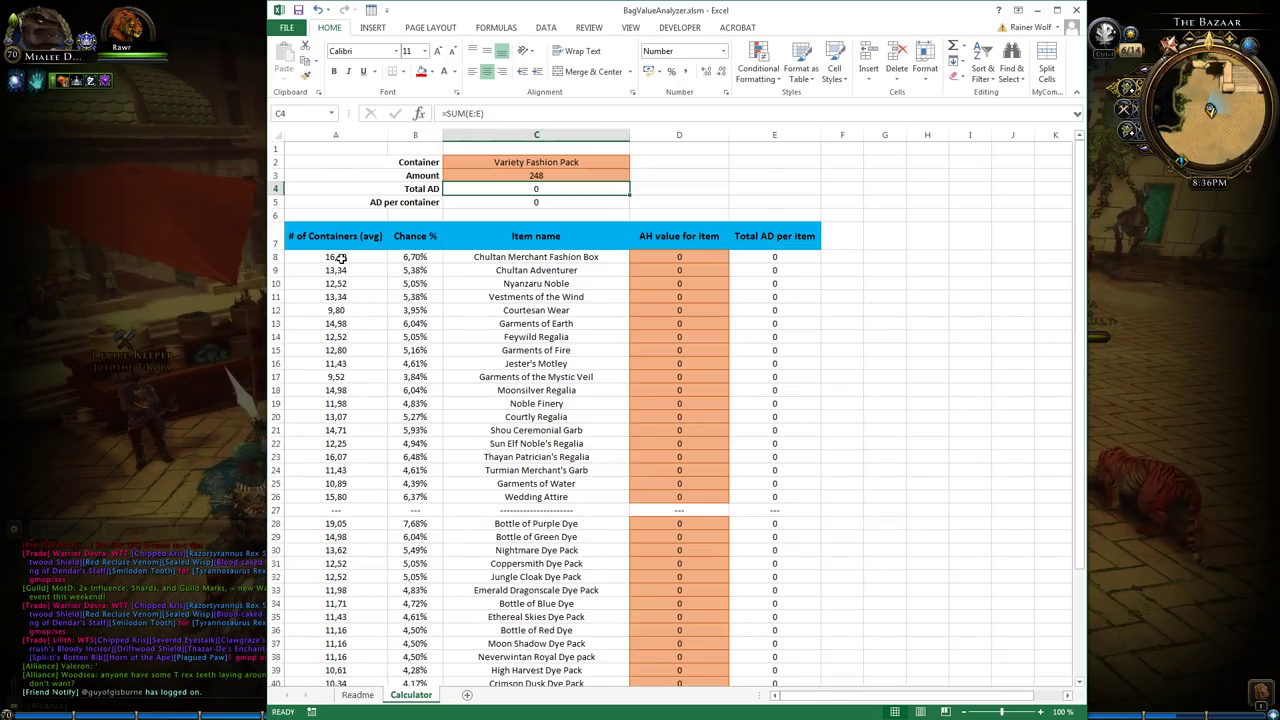
click(340, 270)
click(342, 323)
click(343, 376)
click(335, 428)
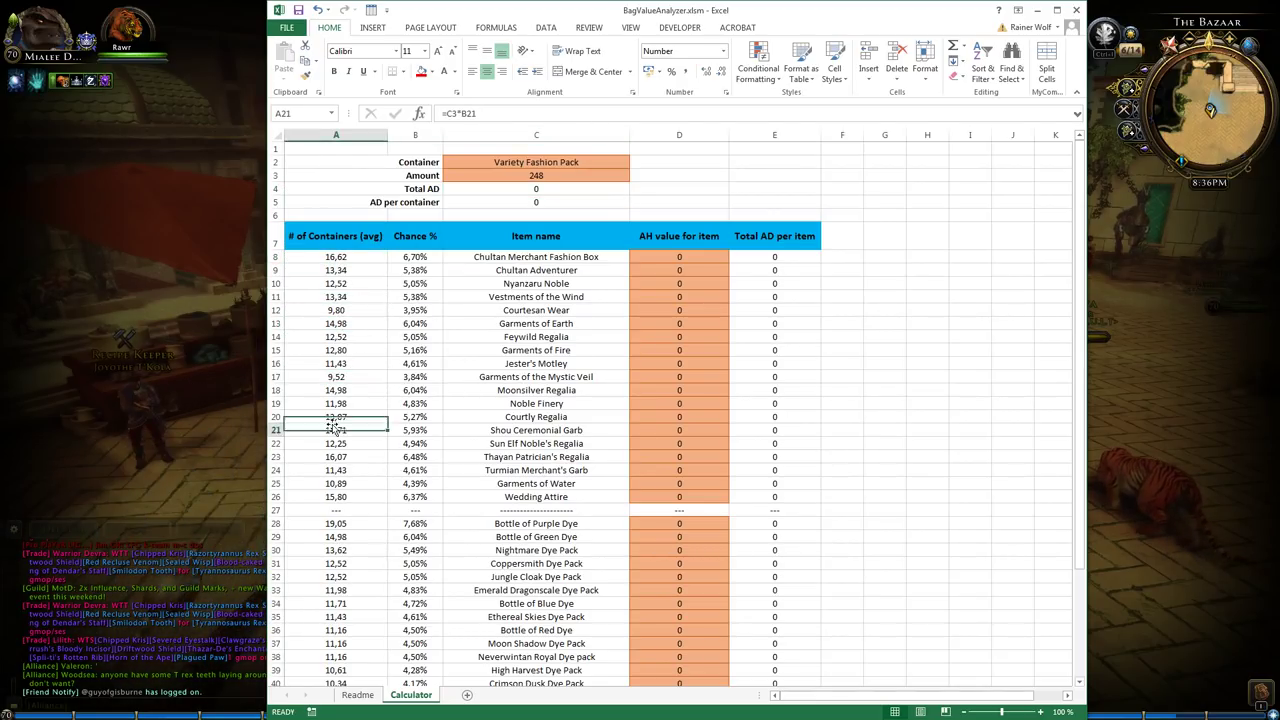
click(336, 483)
click(338, 536)
scroll(342, 427, down, 3)
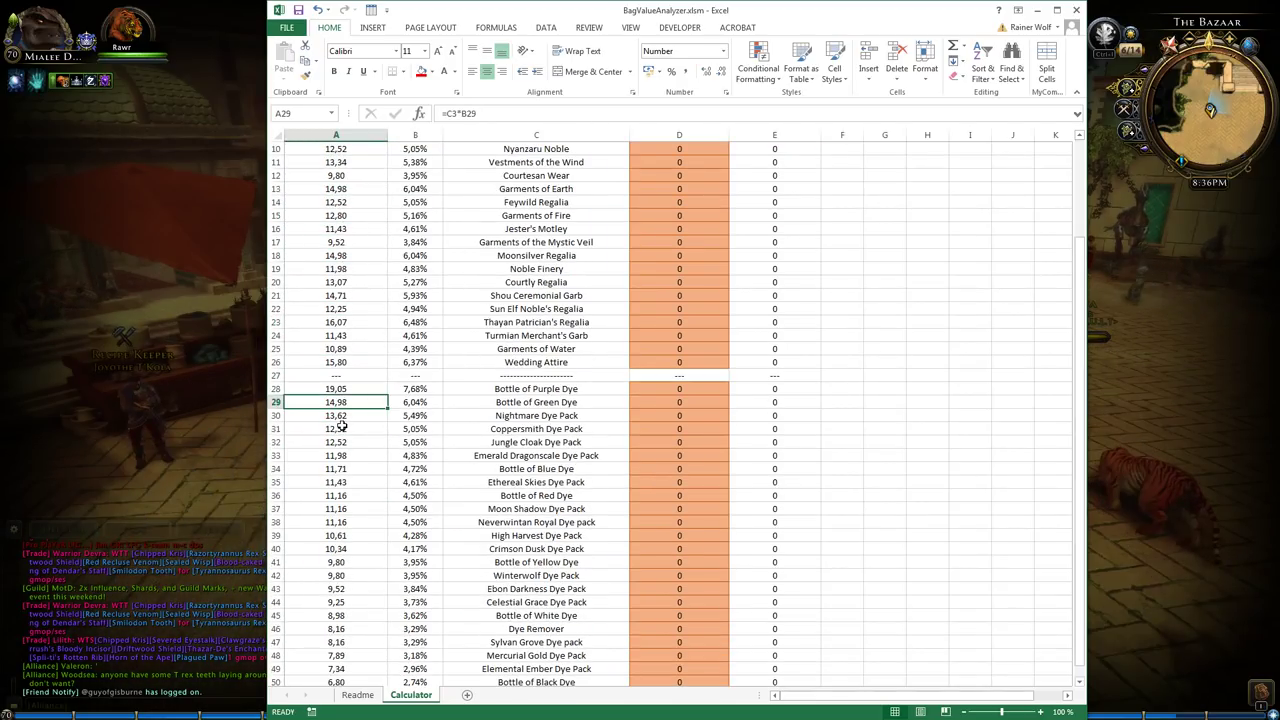
scroll(342, 427, down, 5)
scroll(342, 435, up, 8)
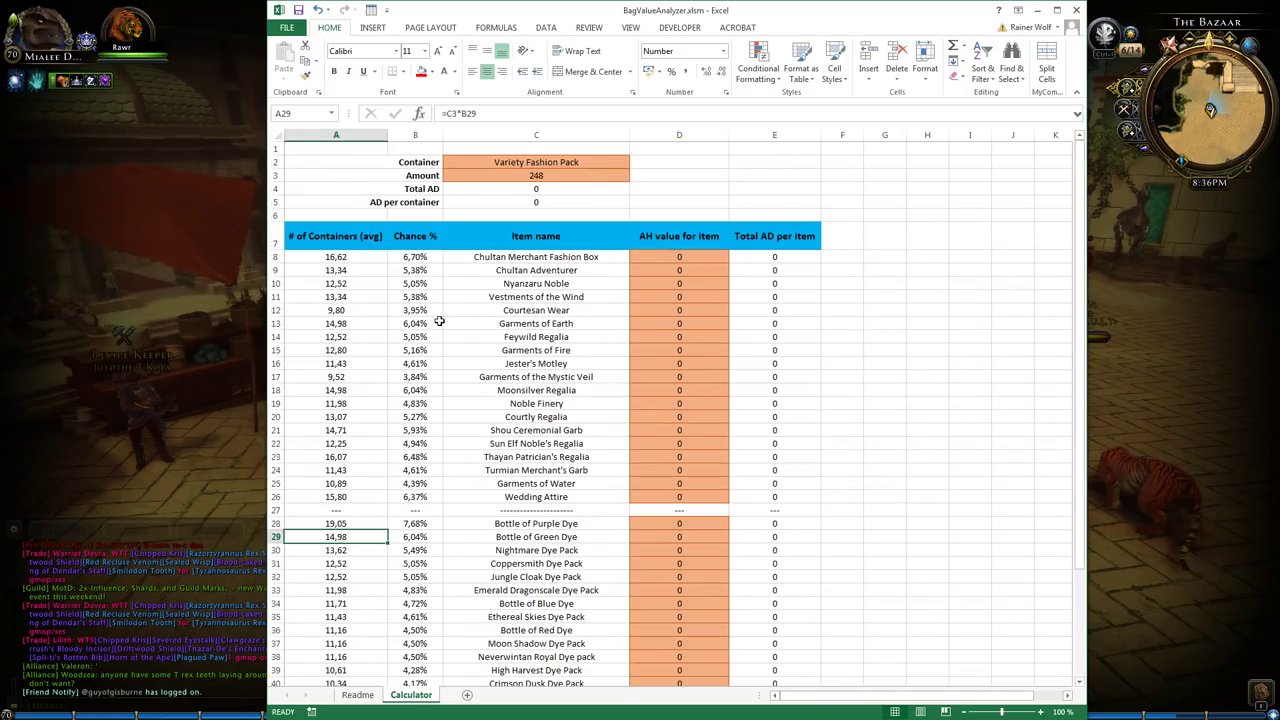
Step: Examine the AH value input cells and the Total AD and AD per container results
drag(680, 258, 679, 455)
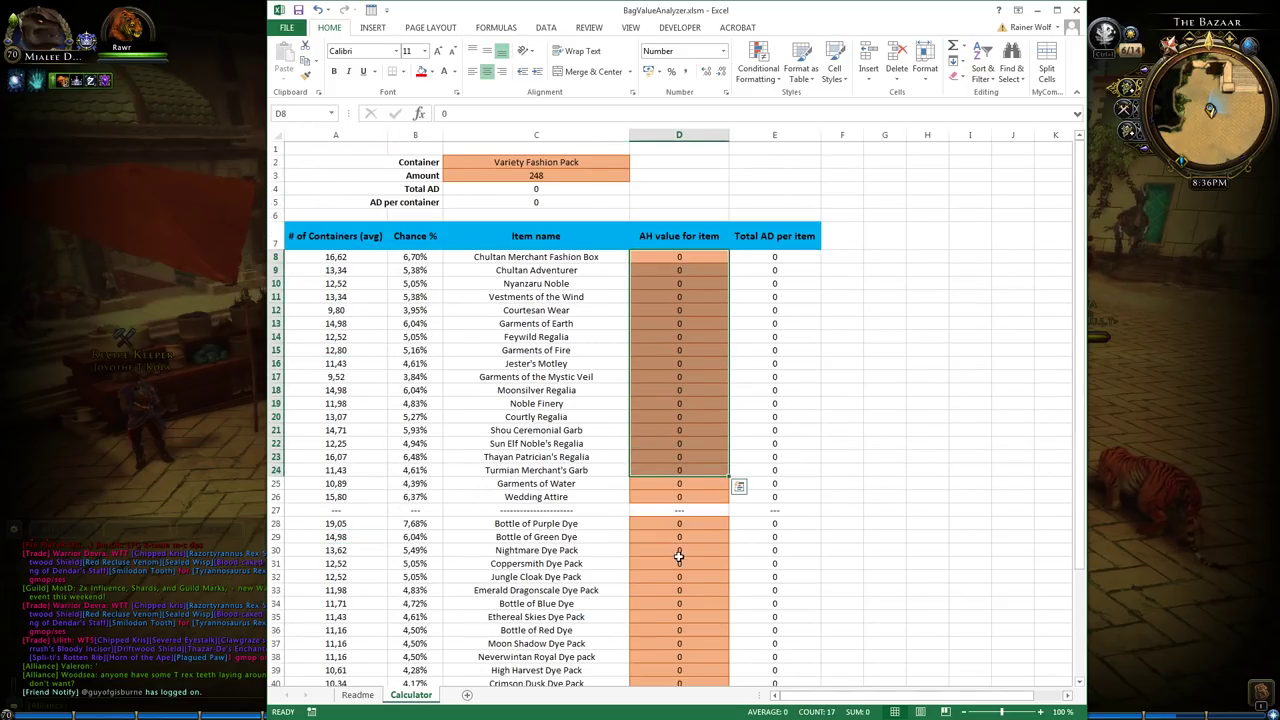
drag(690, 257, 690, 603)
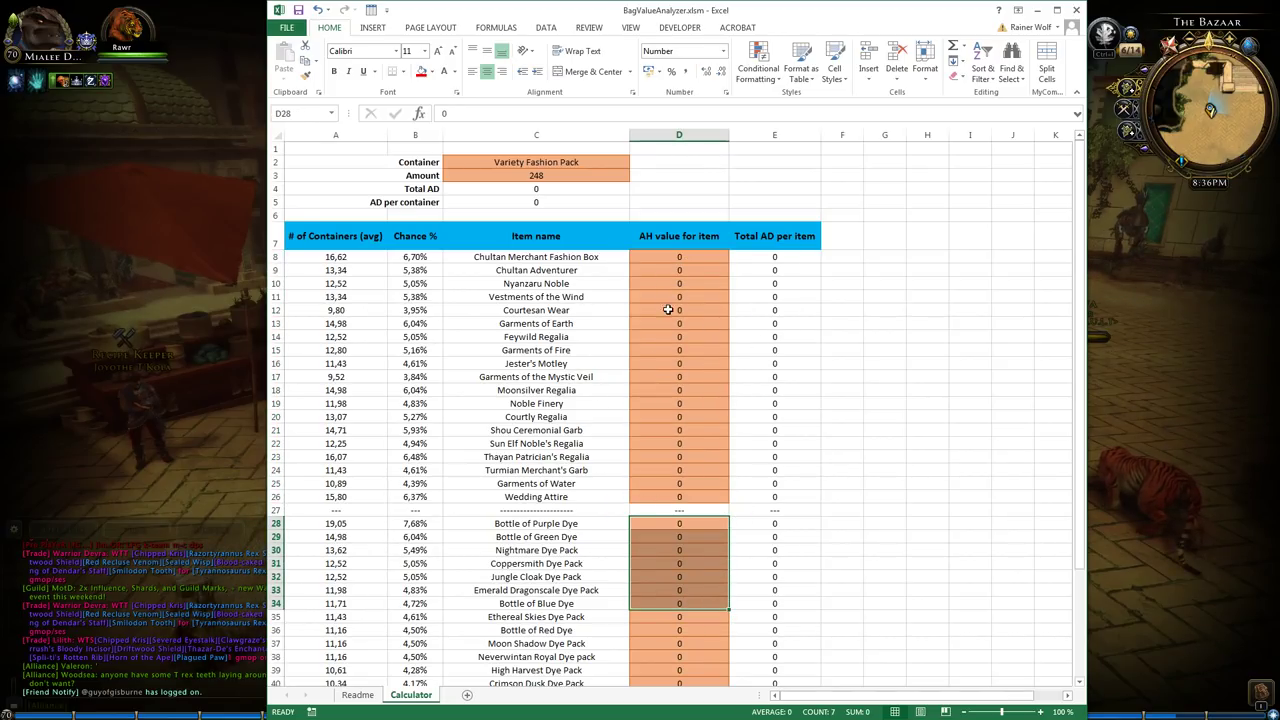
drag(680, 270, 690, 417)
click(413, 190)
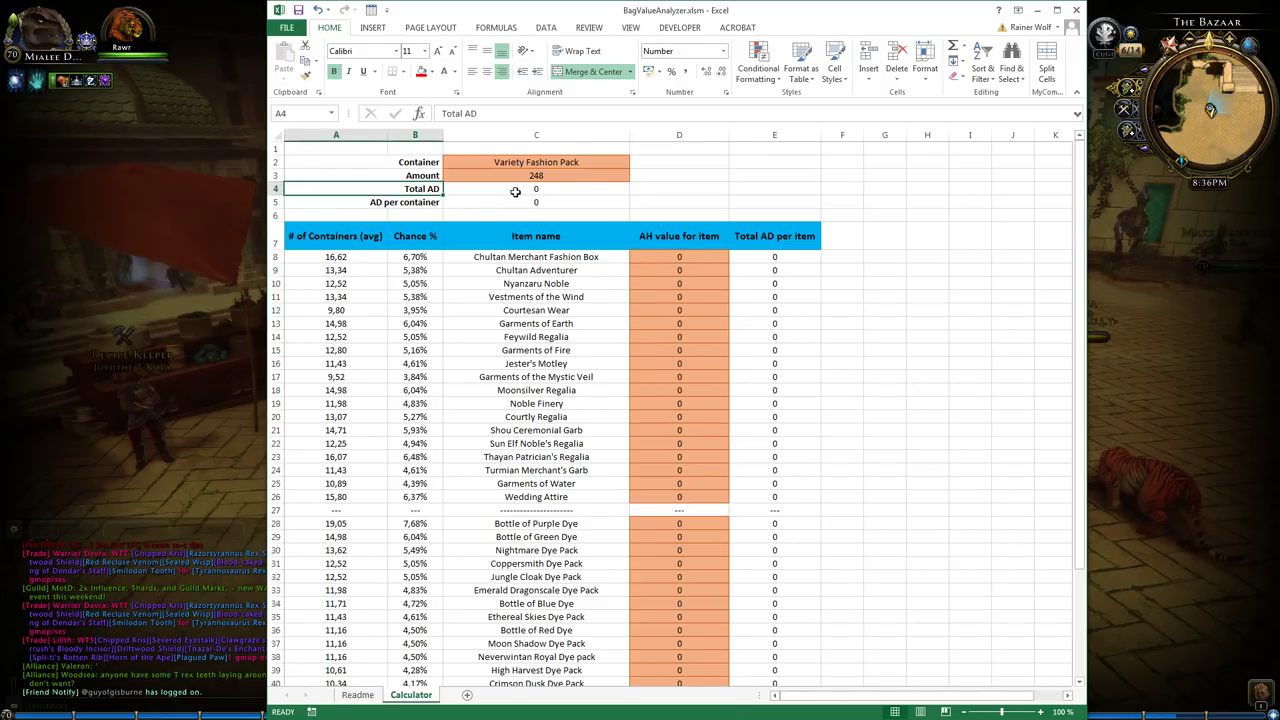
click(543, 191)
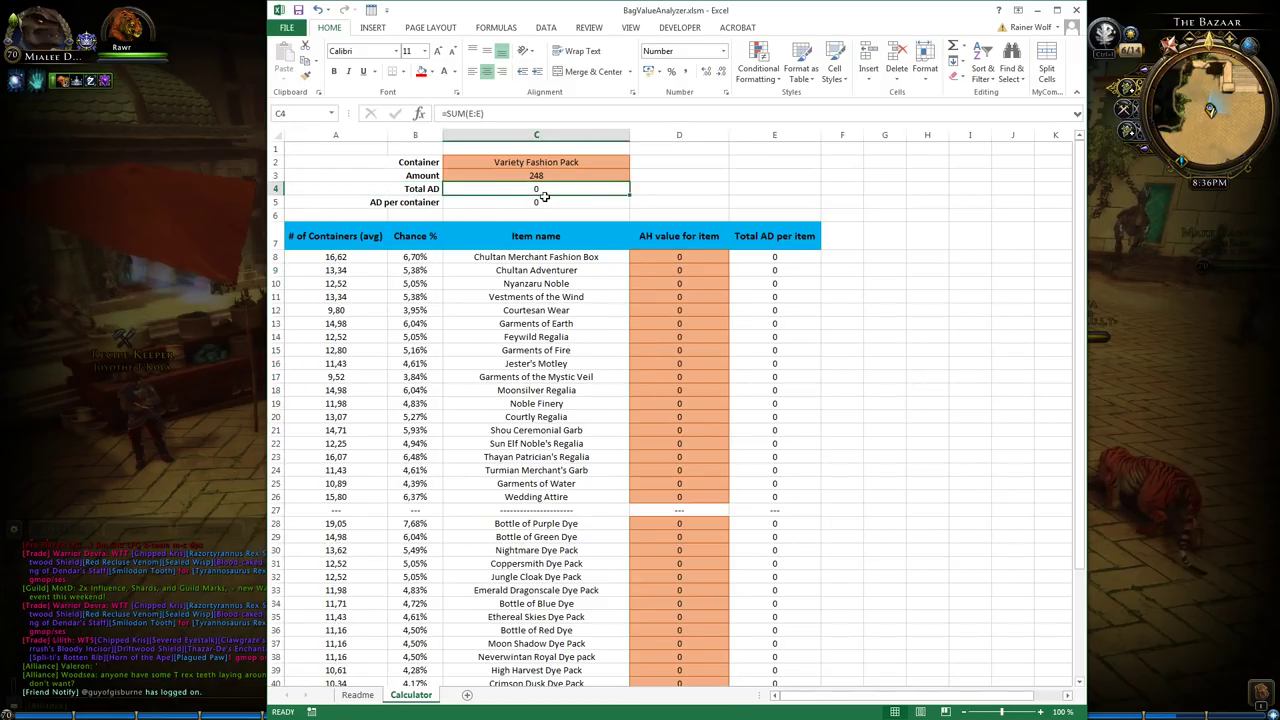
click(410, 201)
click(545, 203)
Step: Change the container to Mysterious Chicken Egg
click(548, 162)
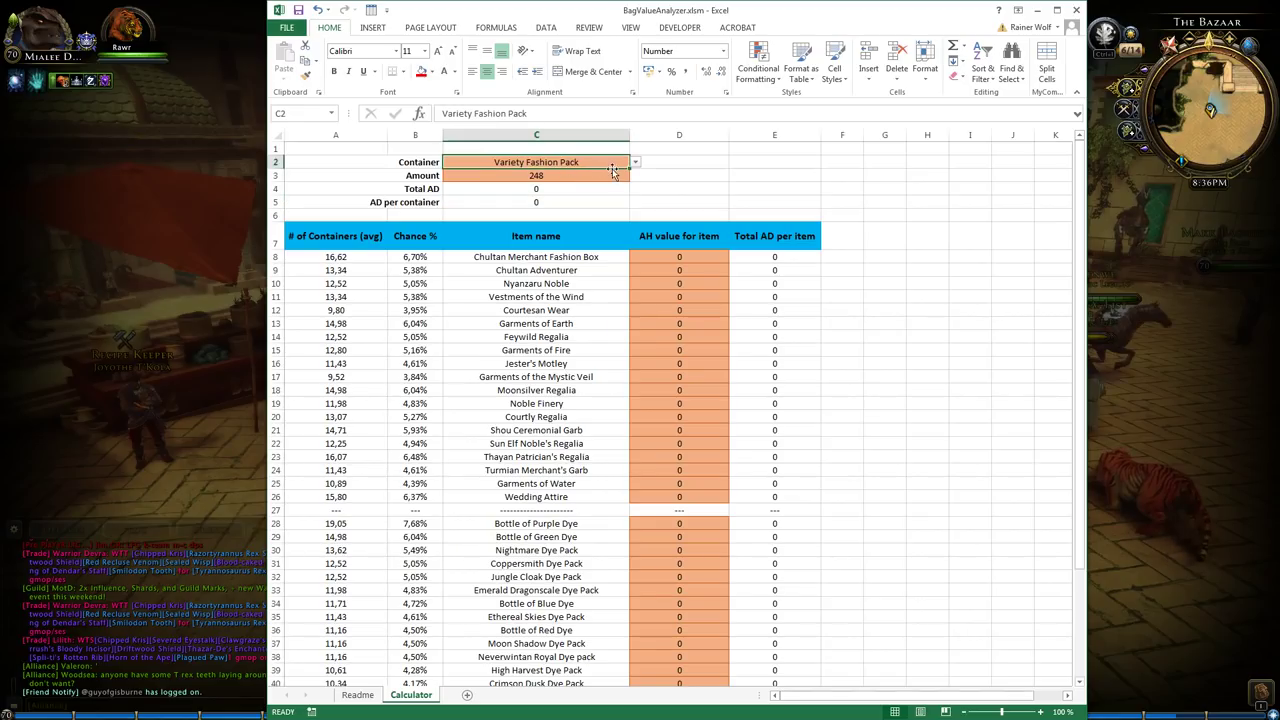
click(635, 162)
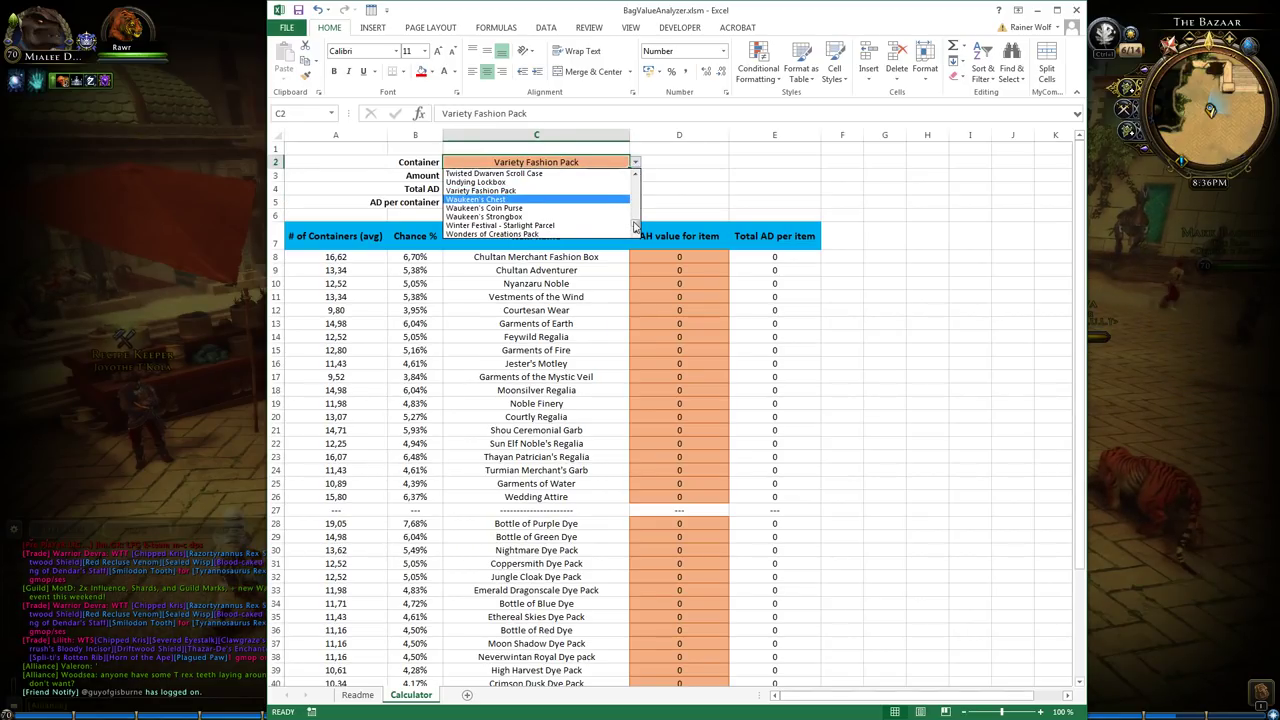
click(634, 198)
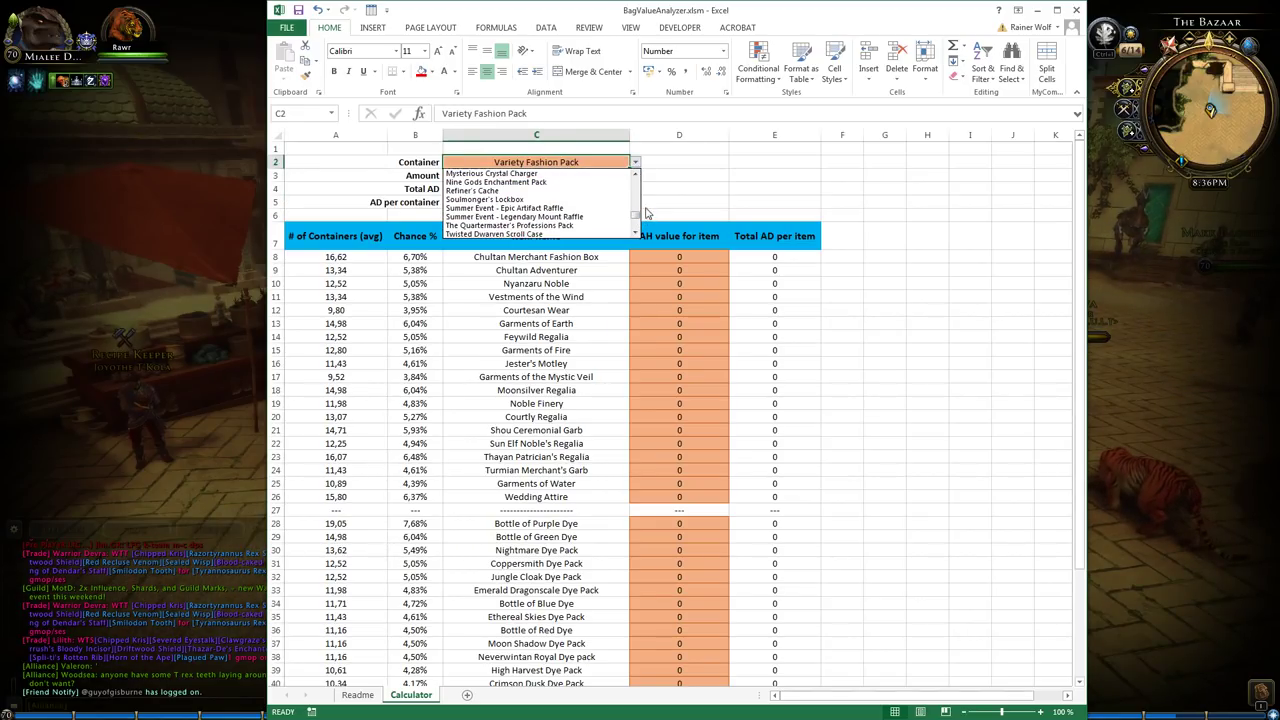
scroll(540, 205, up, 3)
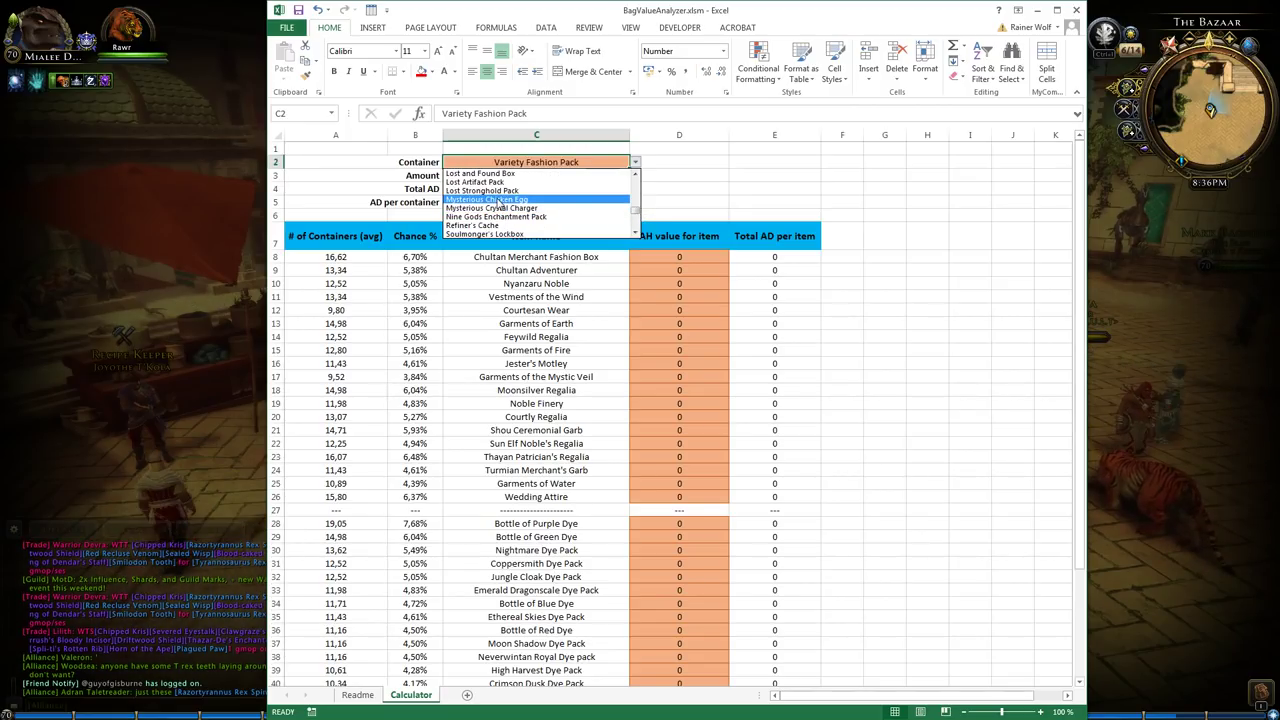
click(499, 200)
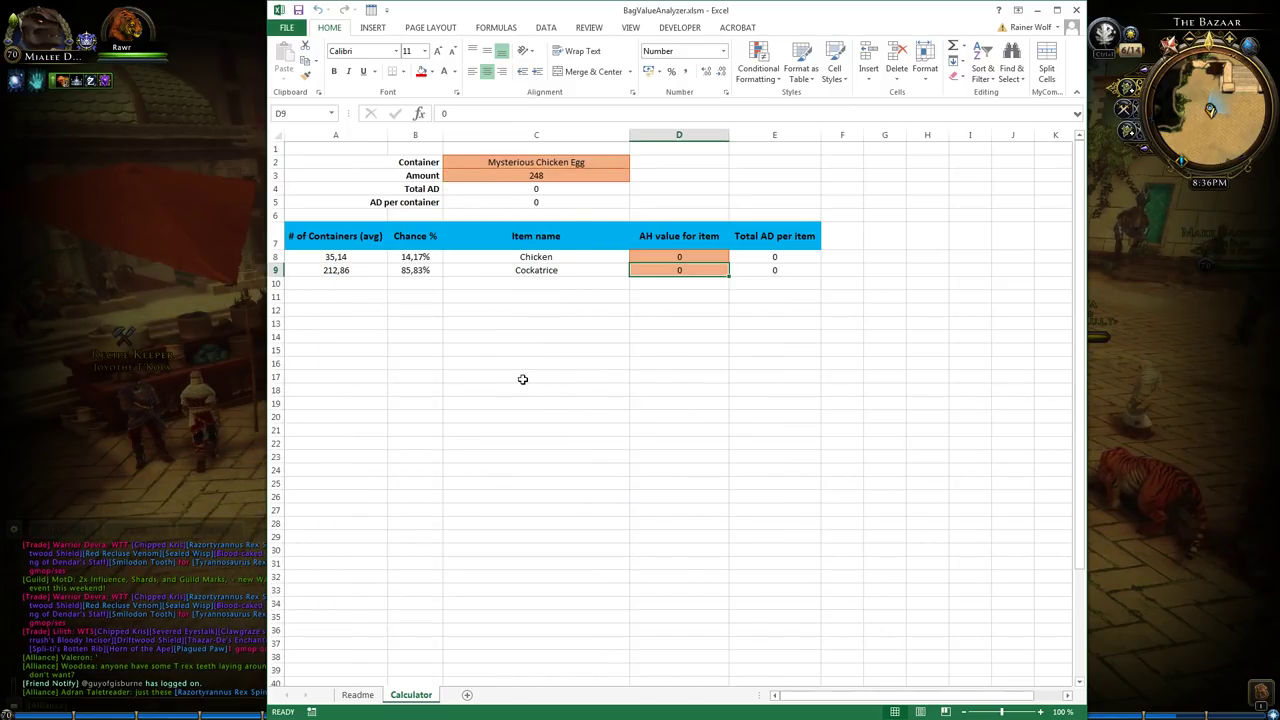
Step: Minimize the workbook to return to the Neverwinter game, and open the Tarmalune Trade House alongside the inventory
click(537, 174)
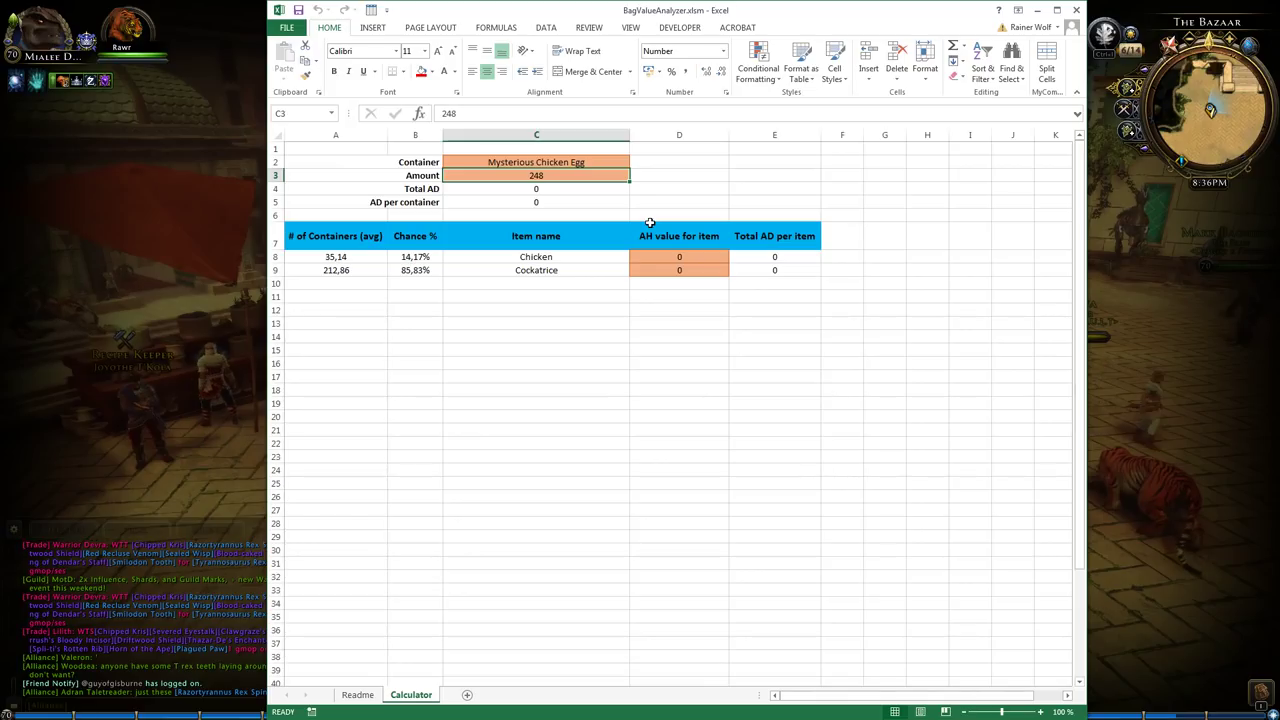
click(1037, 10)
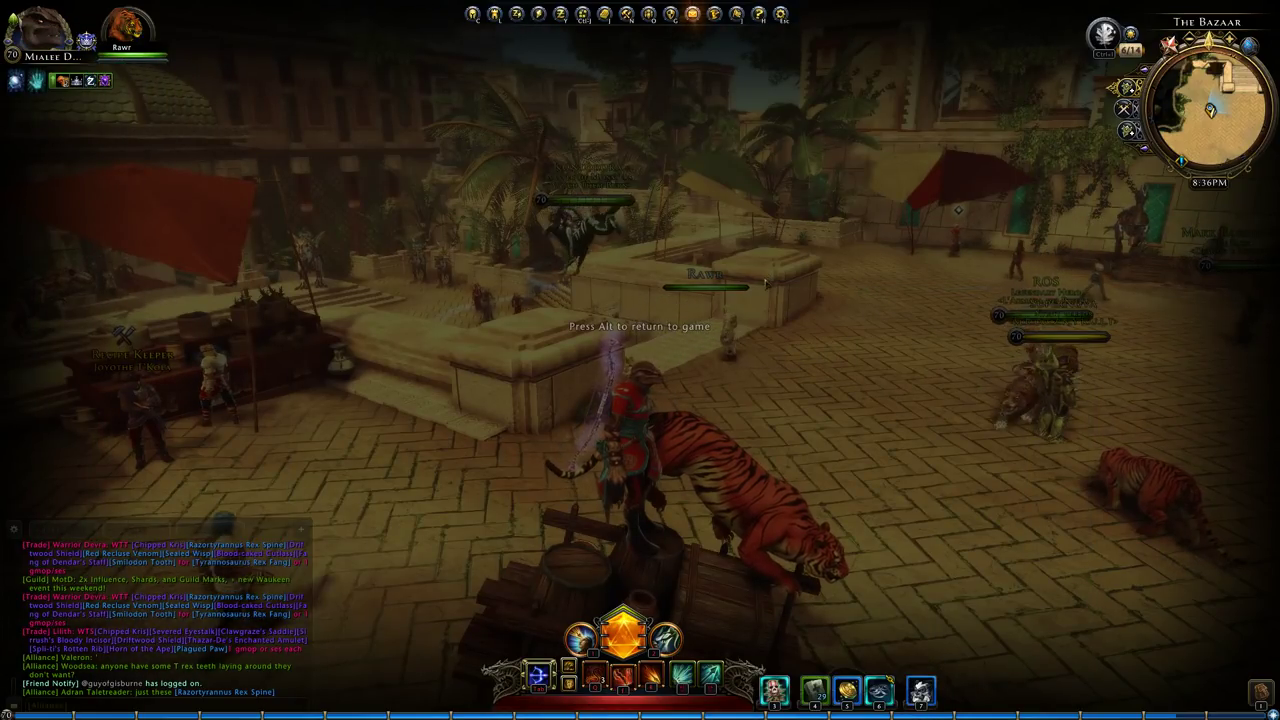
key(alt)
key(i)
key(alt)
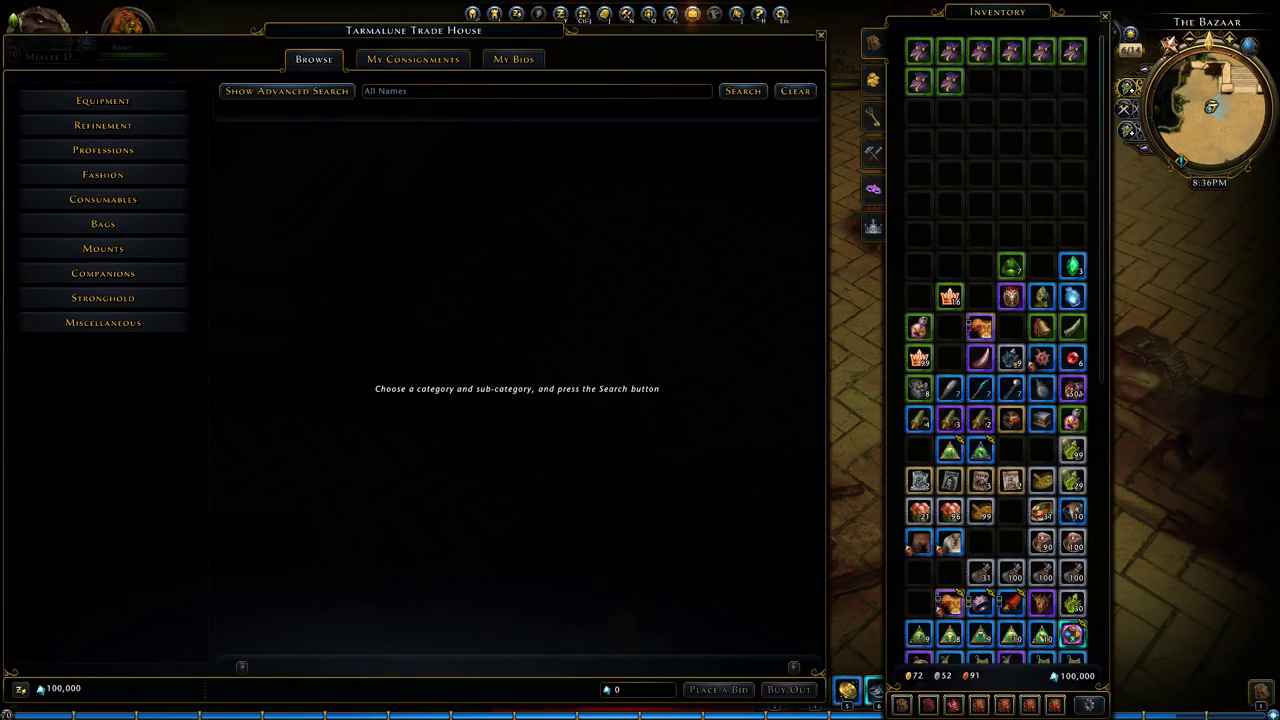
Step: Search the trade house for Mysterious Chicken Egg listings
click(423, 90)
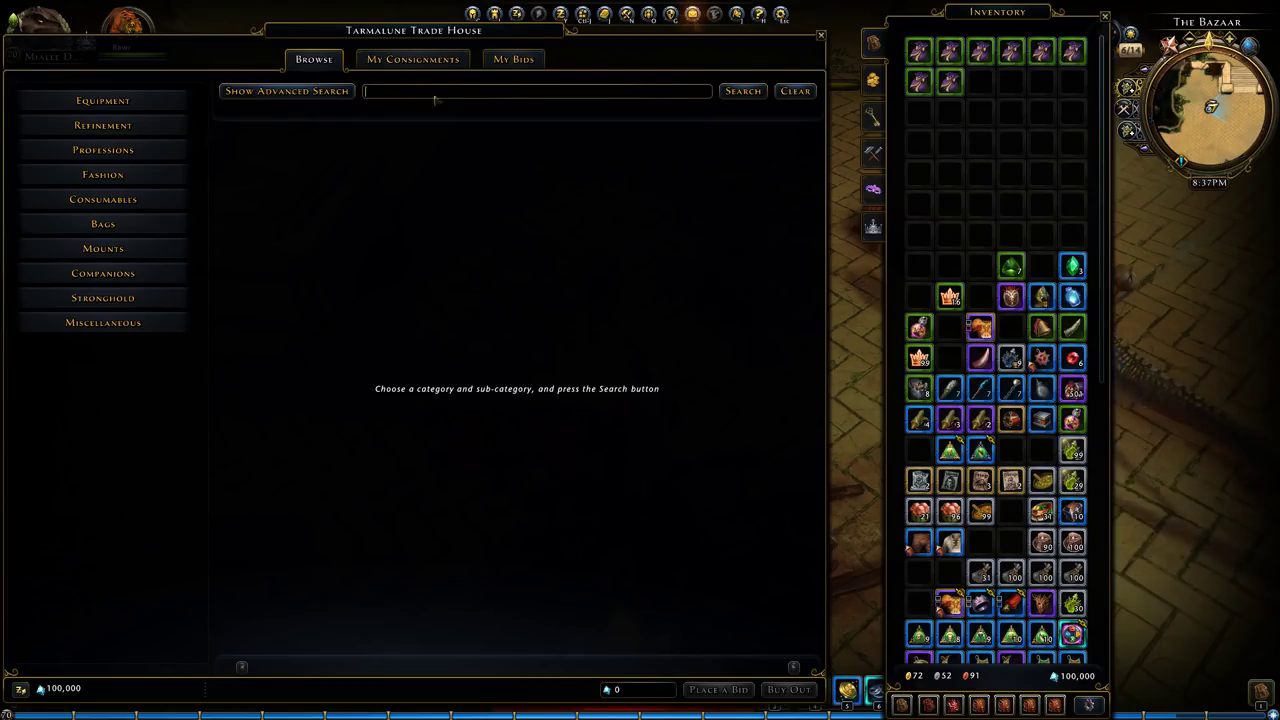
text(Mysterious Chicken Egg)
click(742, 91)
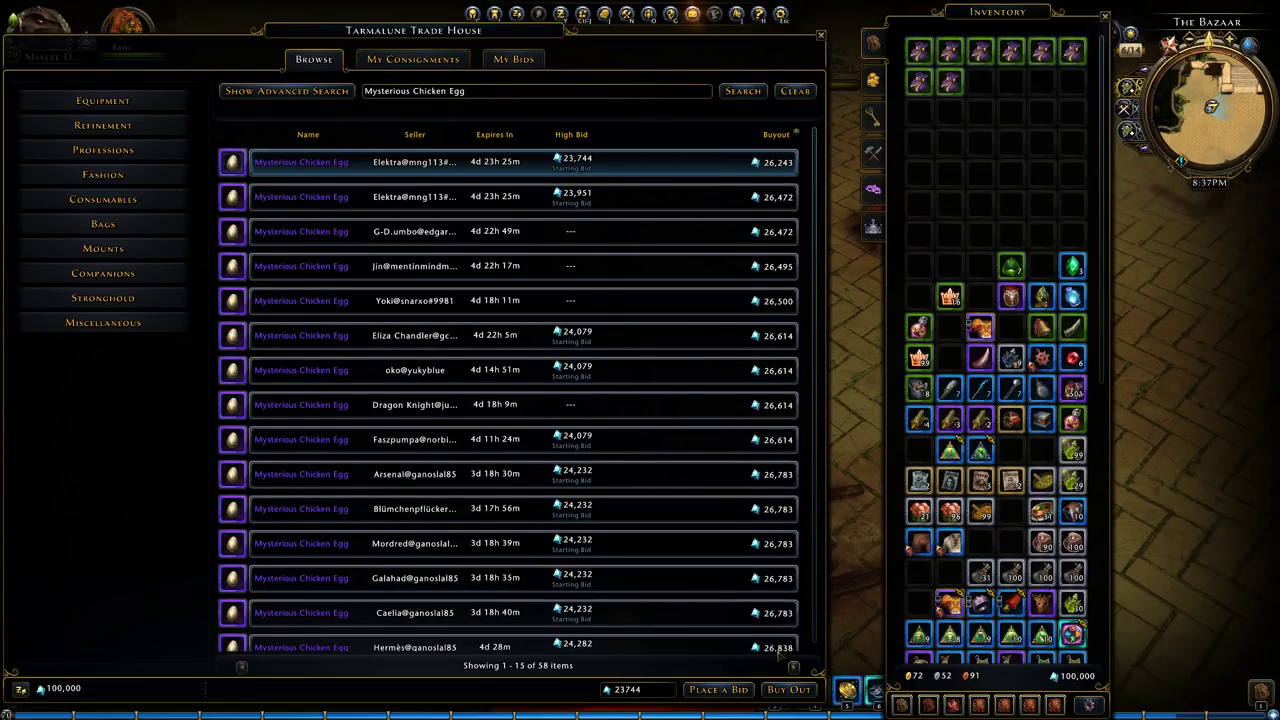
Step: Switch to the workbook to check the egg's possible items in the Item name column, and return to the game
key(alt+Tab)
drag(356, 48, 551, 58)
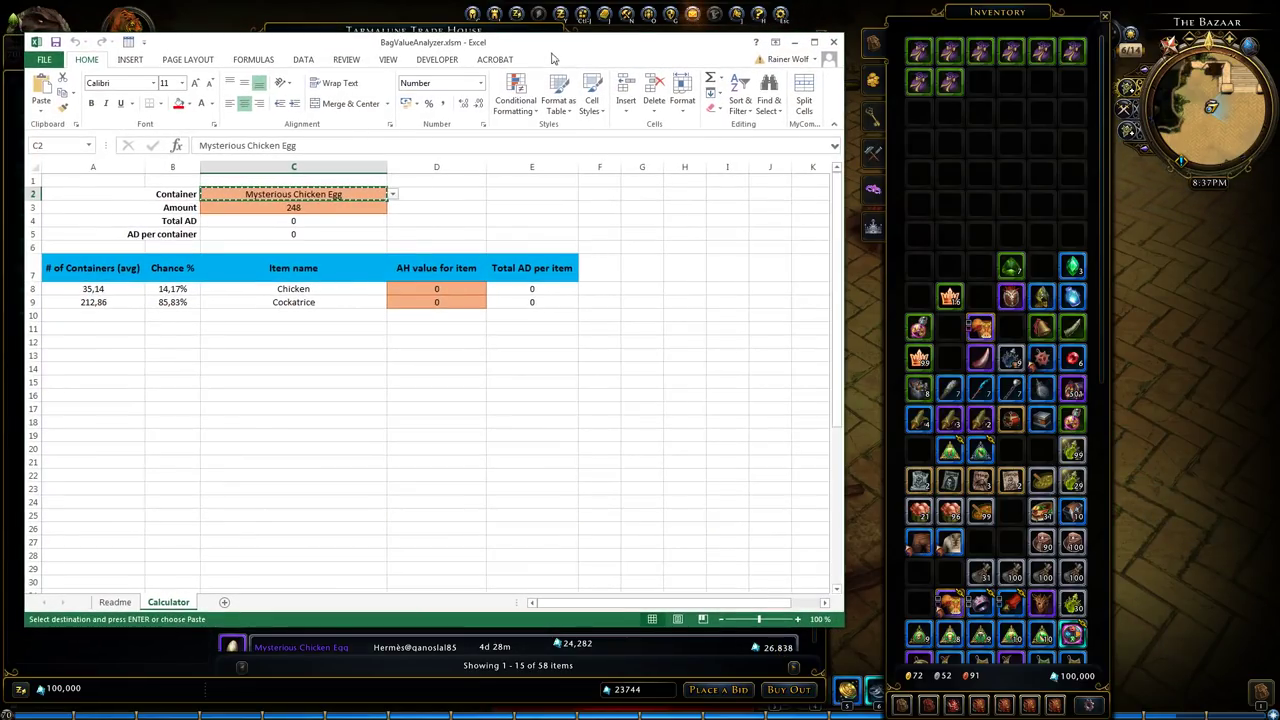
click(276, 288)
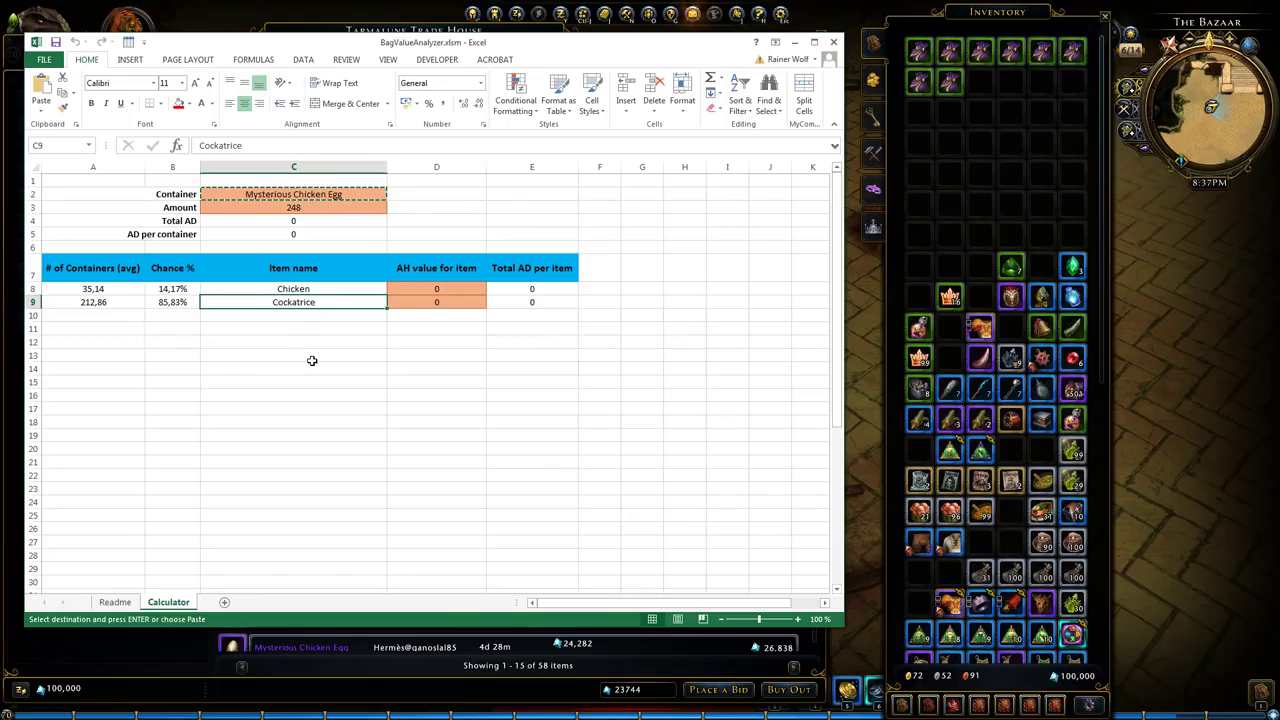
key(alt+Tab)
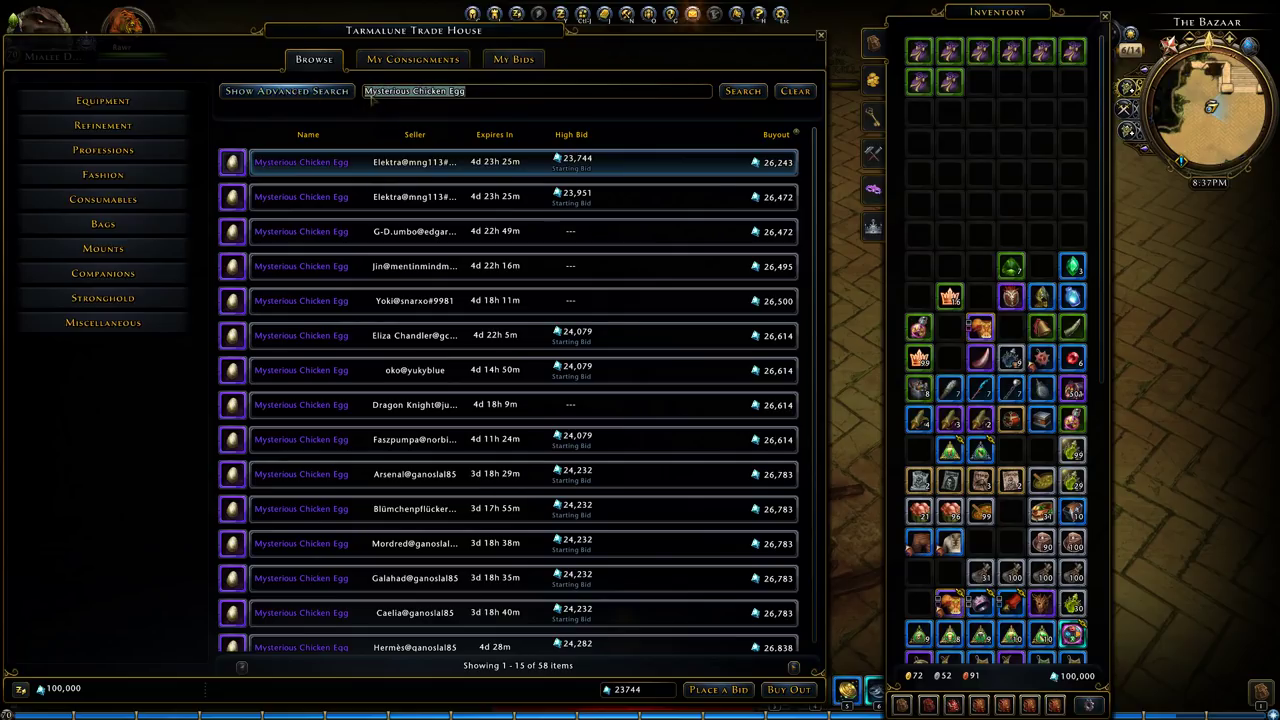
Step: Search the trade house for Chicken and page through the results to the Chicken companion listings
click(727, 90)
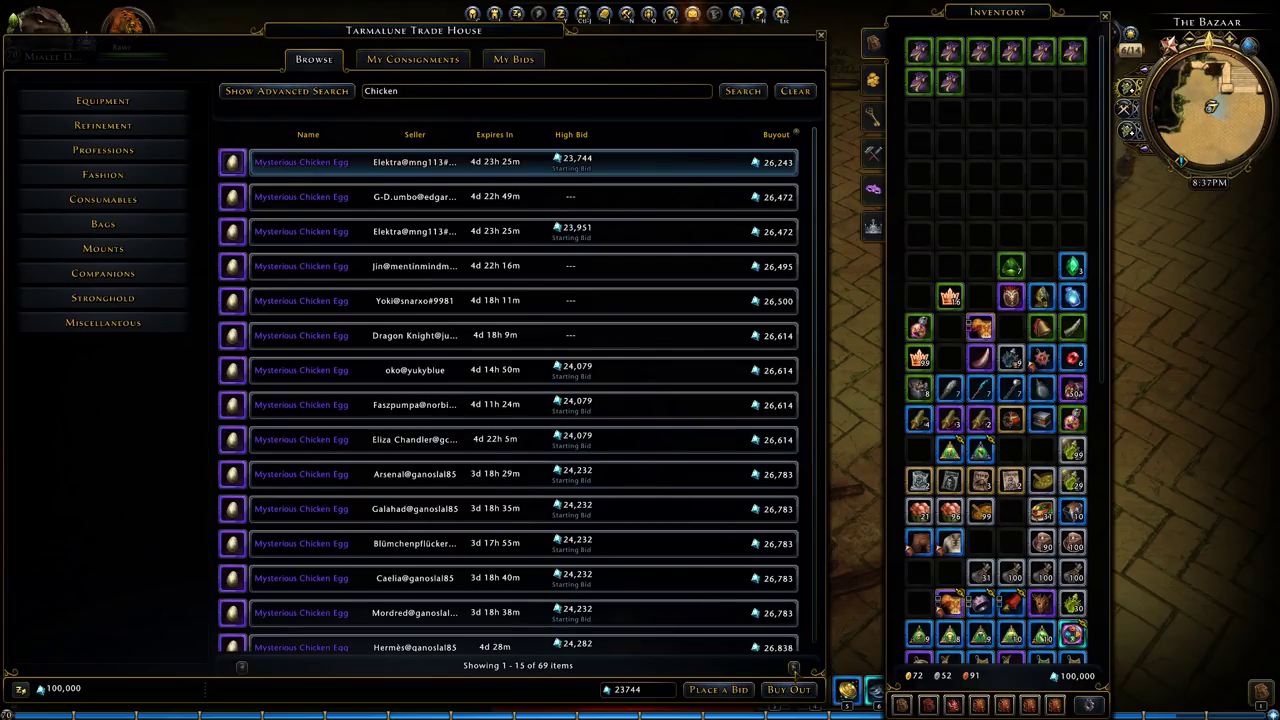
click(793, 667)
click(793, 667)
click(793, 667)
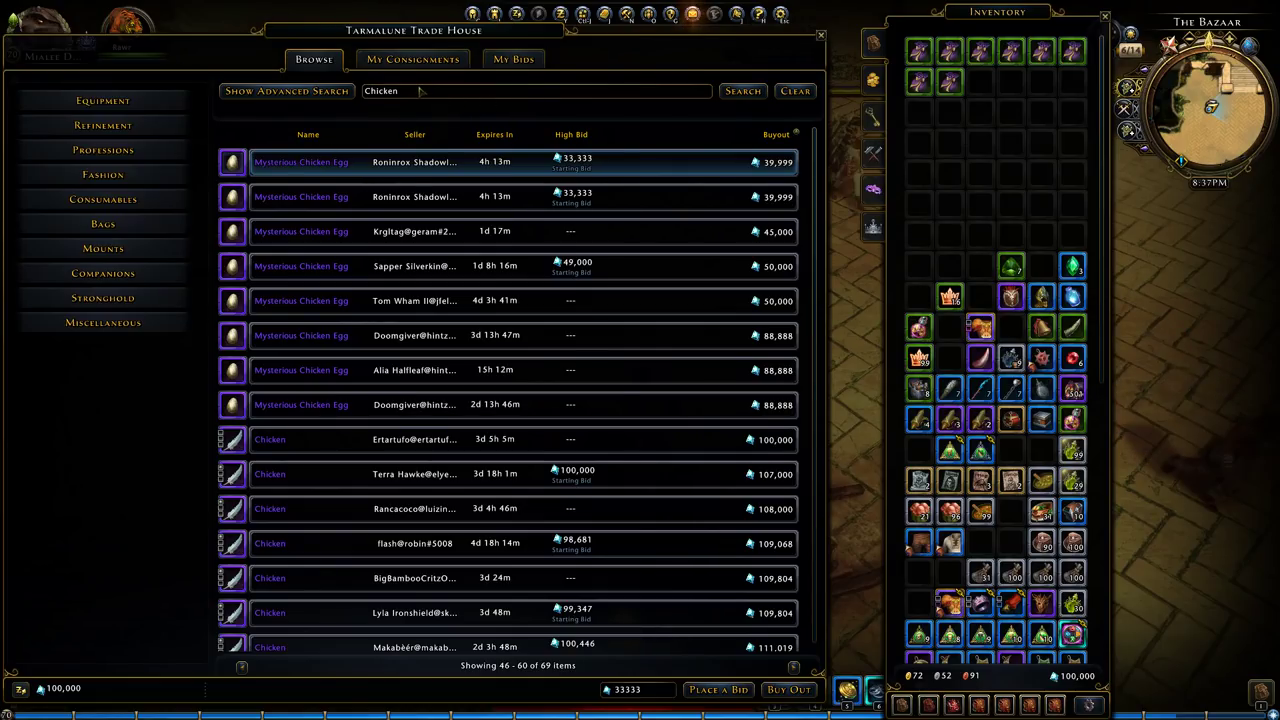
Step: Search the trade house for Cockatrice, and in the workbook set the AH values to 100000 for Chicken and 30000 for Cockatrice
drag(400, 91, 347, 91)
text(Cockatrice)
click(724, 93)
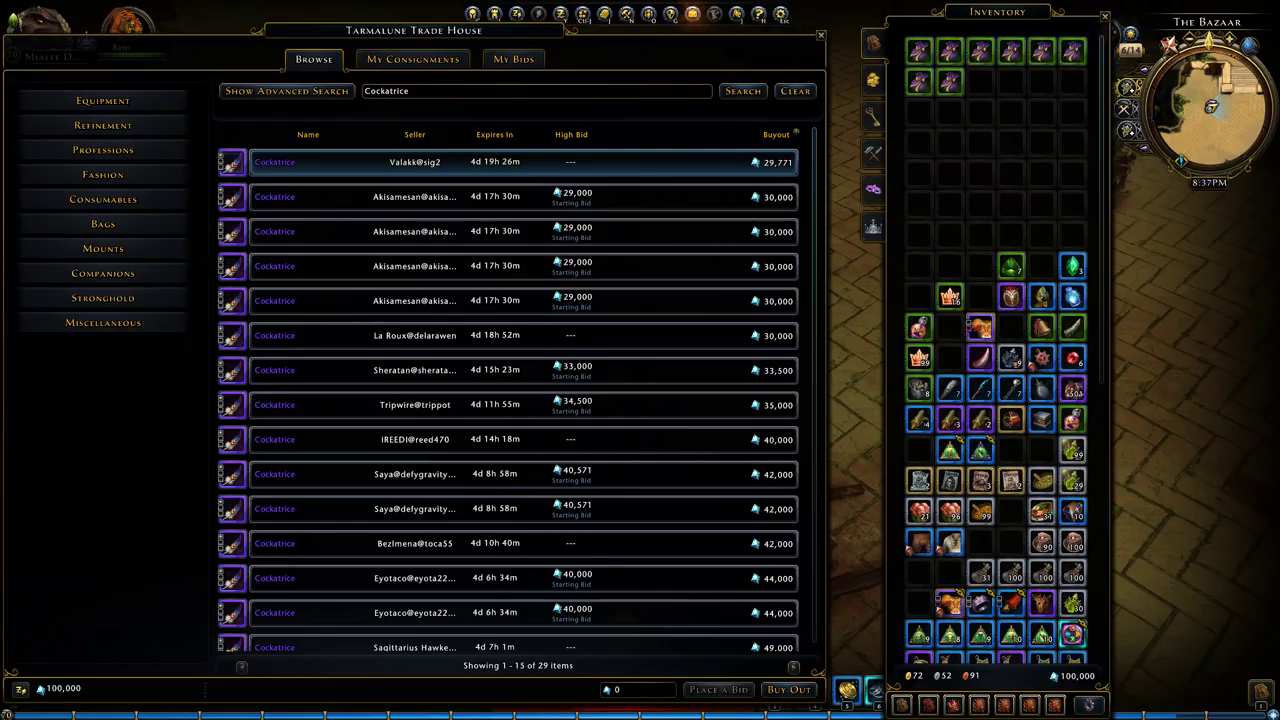
key(alt+Tab)
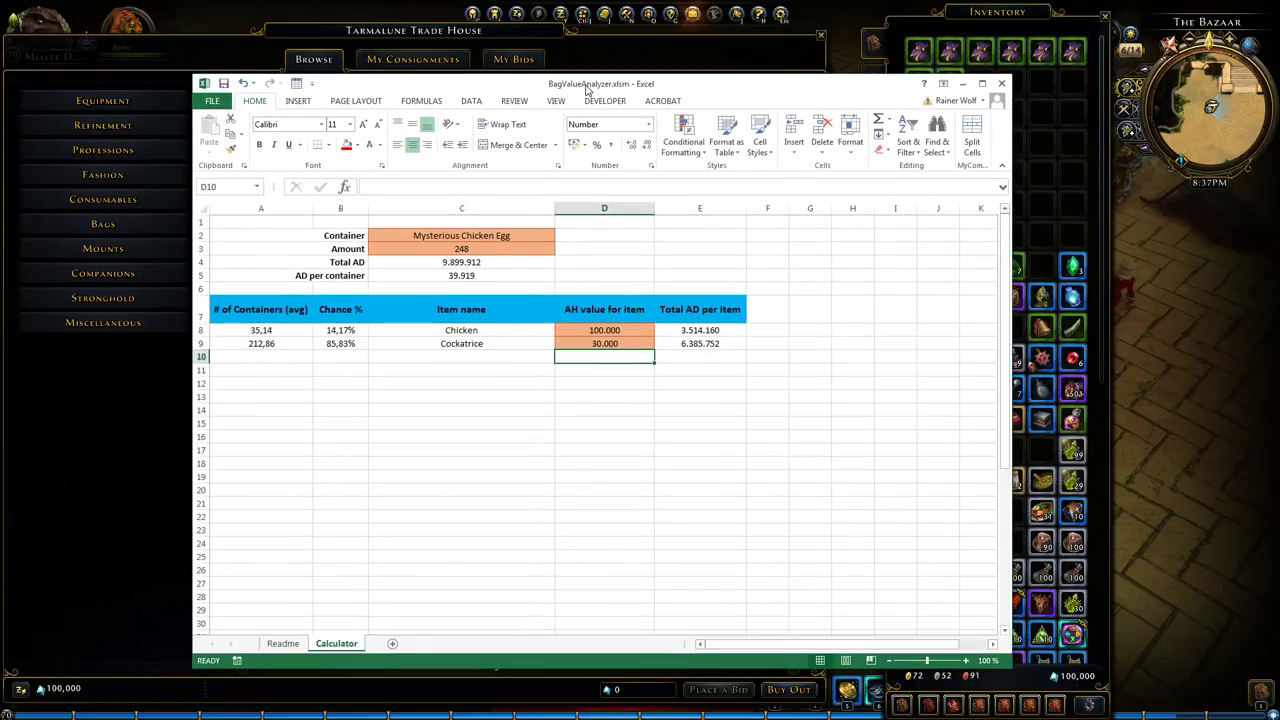
Step: Examine the container, amount, average container counts, AH values, Total AD and AD per container cells
click(466, 221)
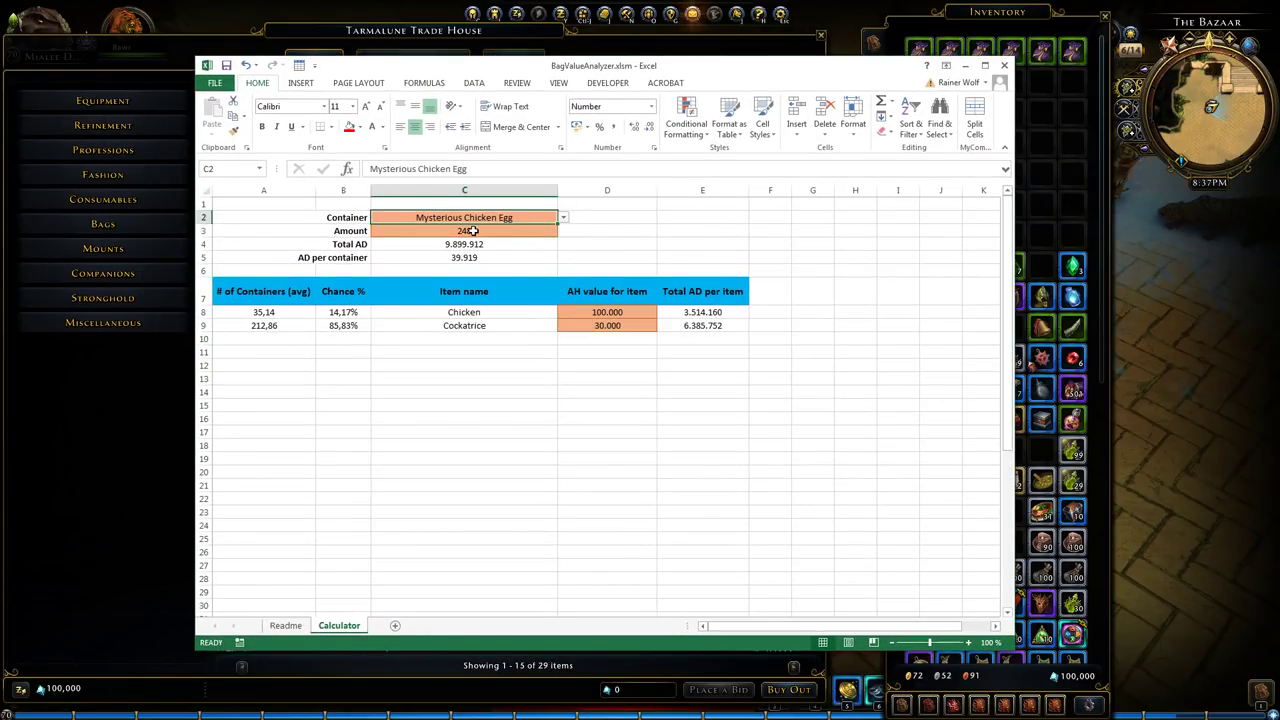
click(473, 231)
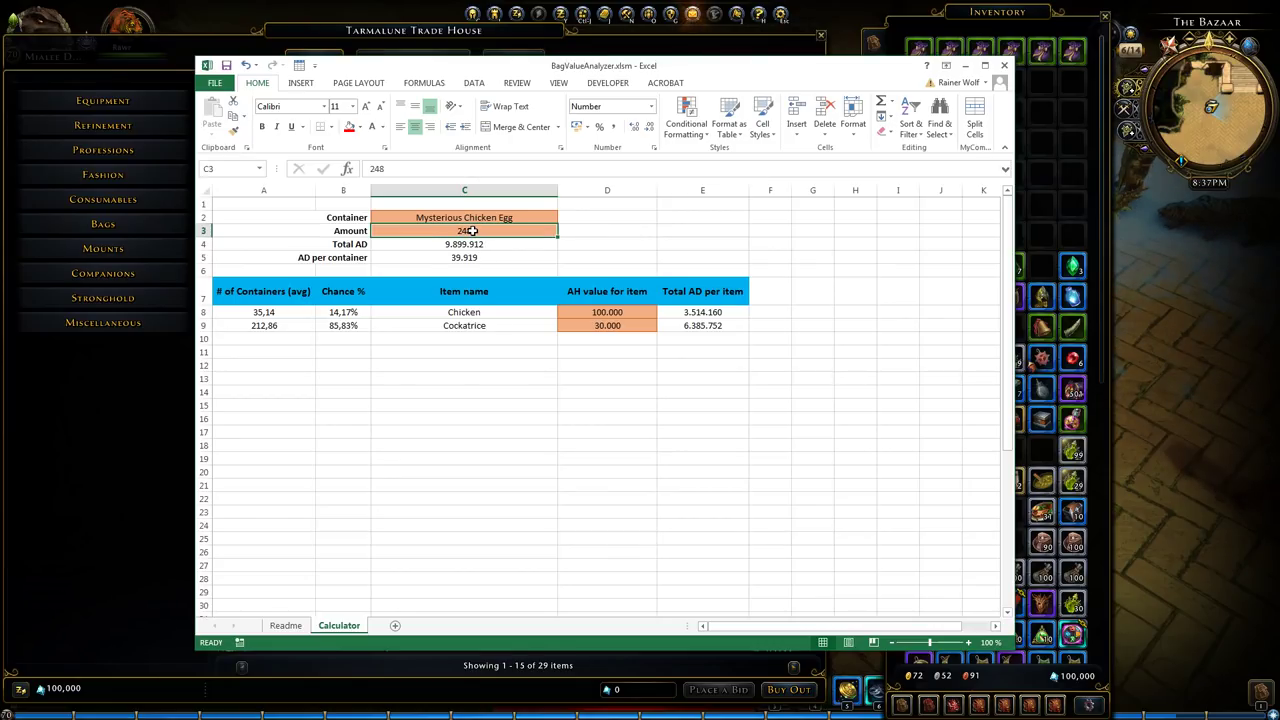
click(257, 313)
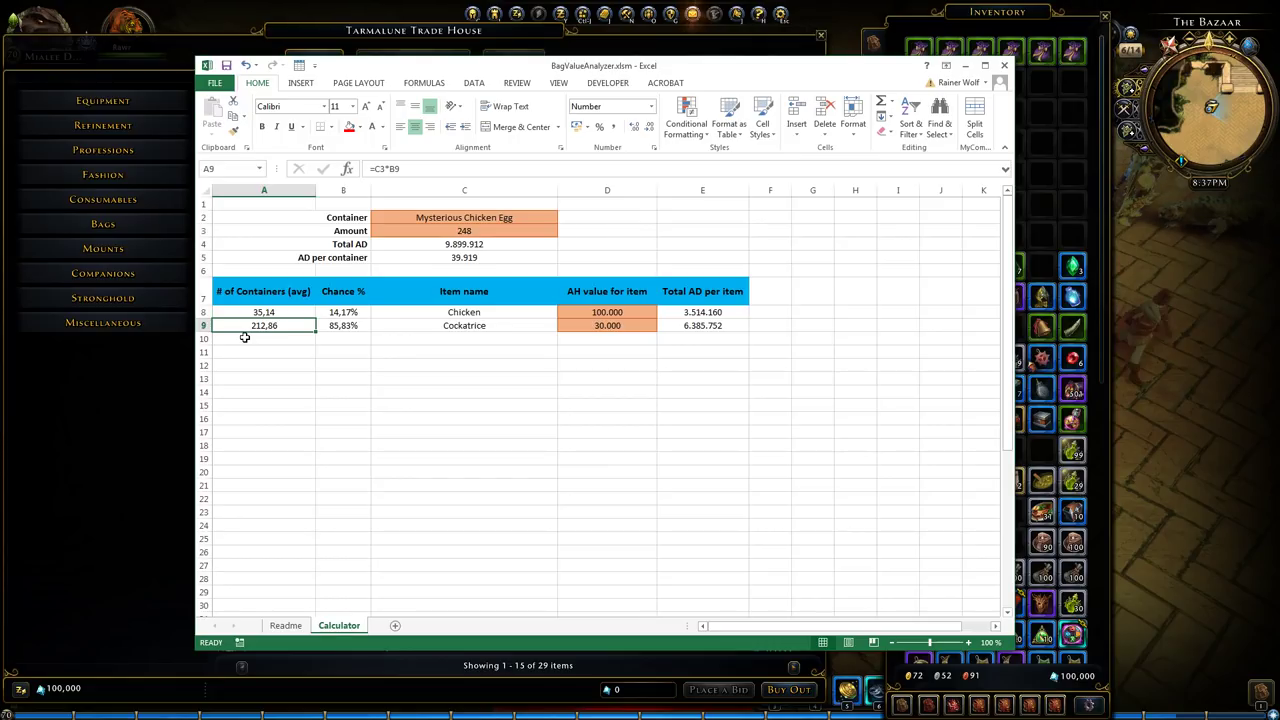
click(607, 316)
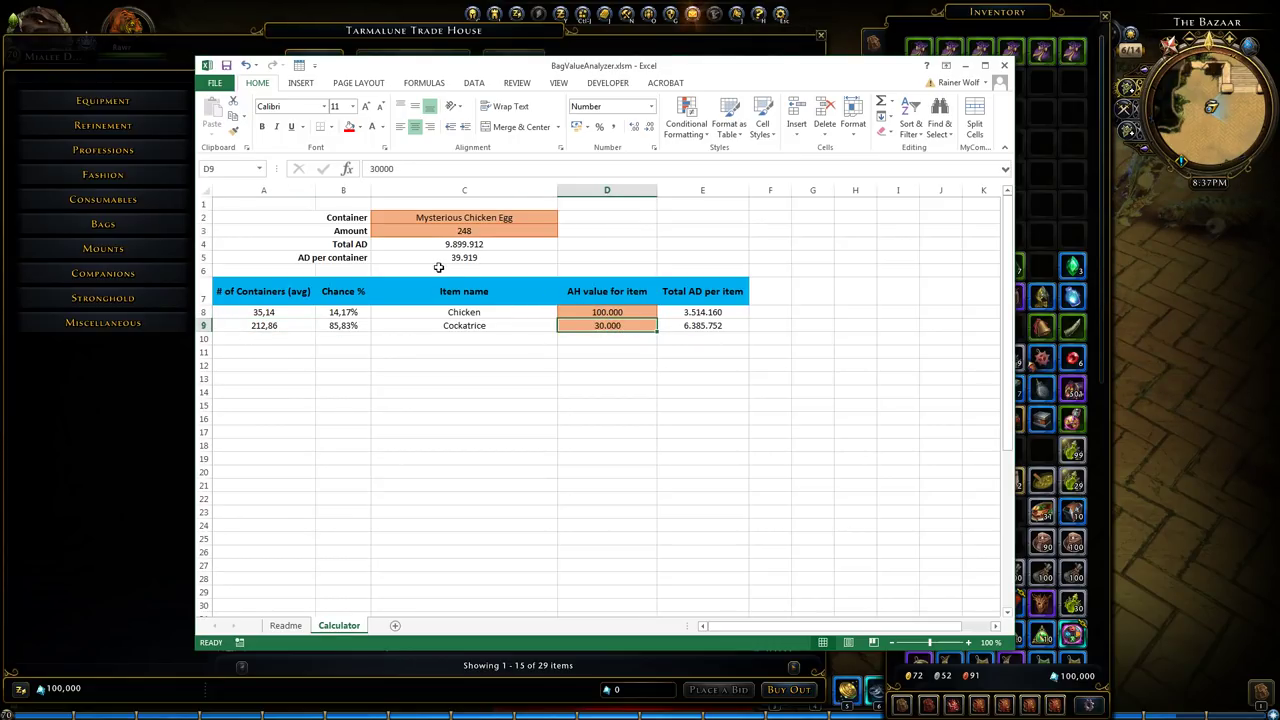
click(468, 256)
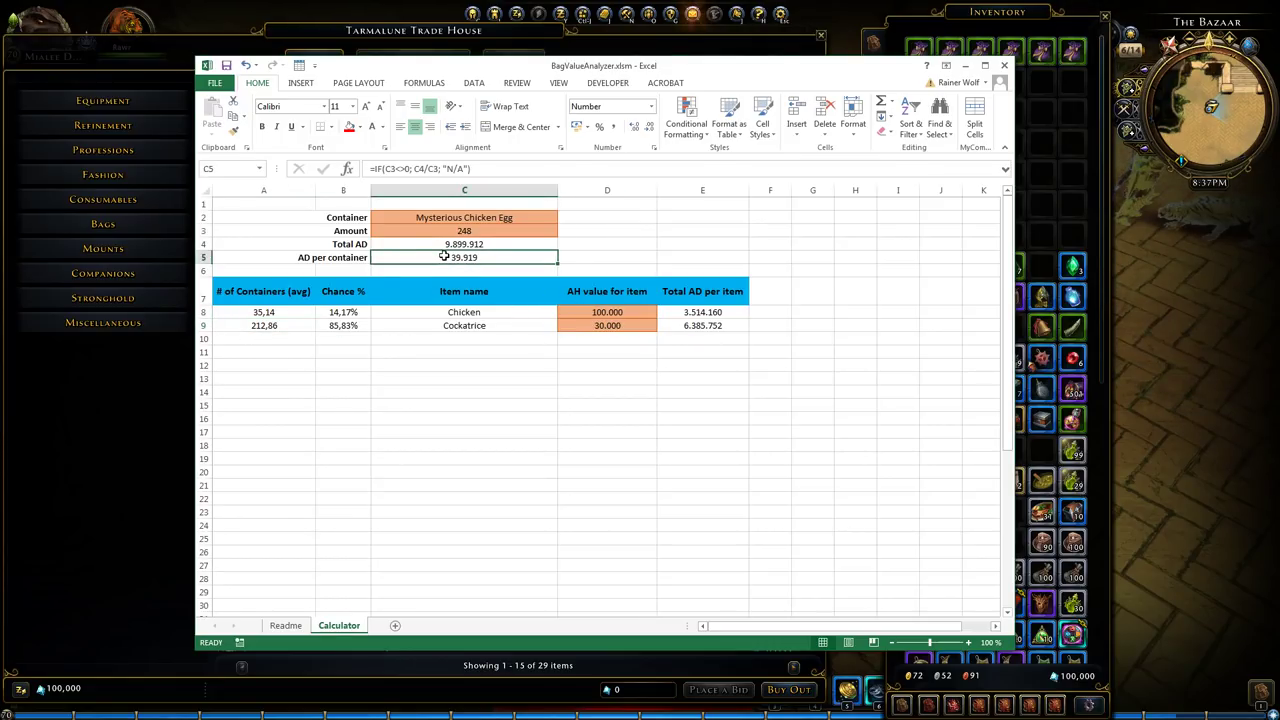
click(432, 241)
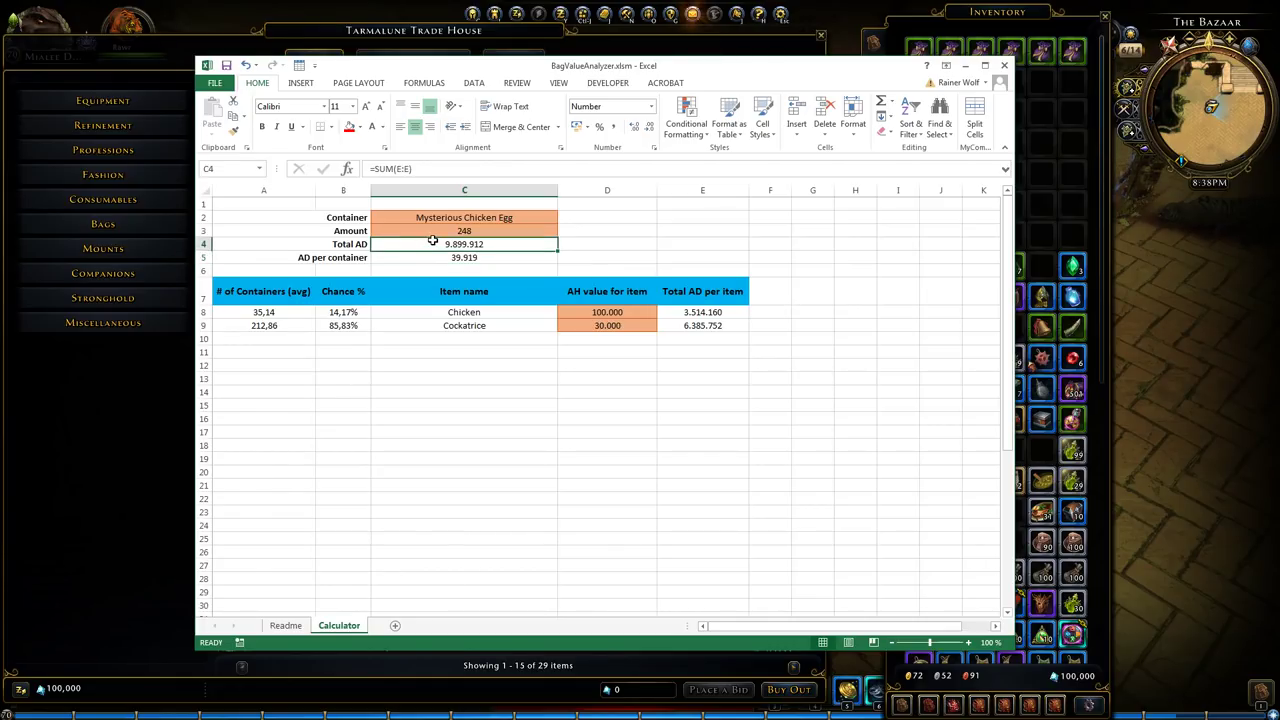
click(484, 259)
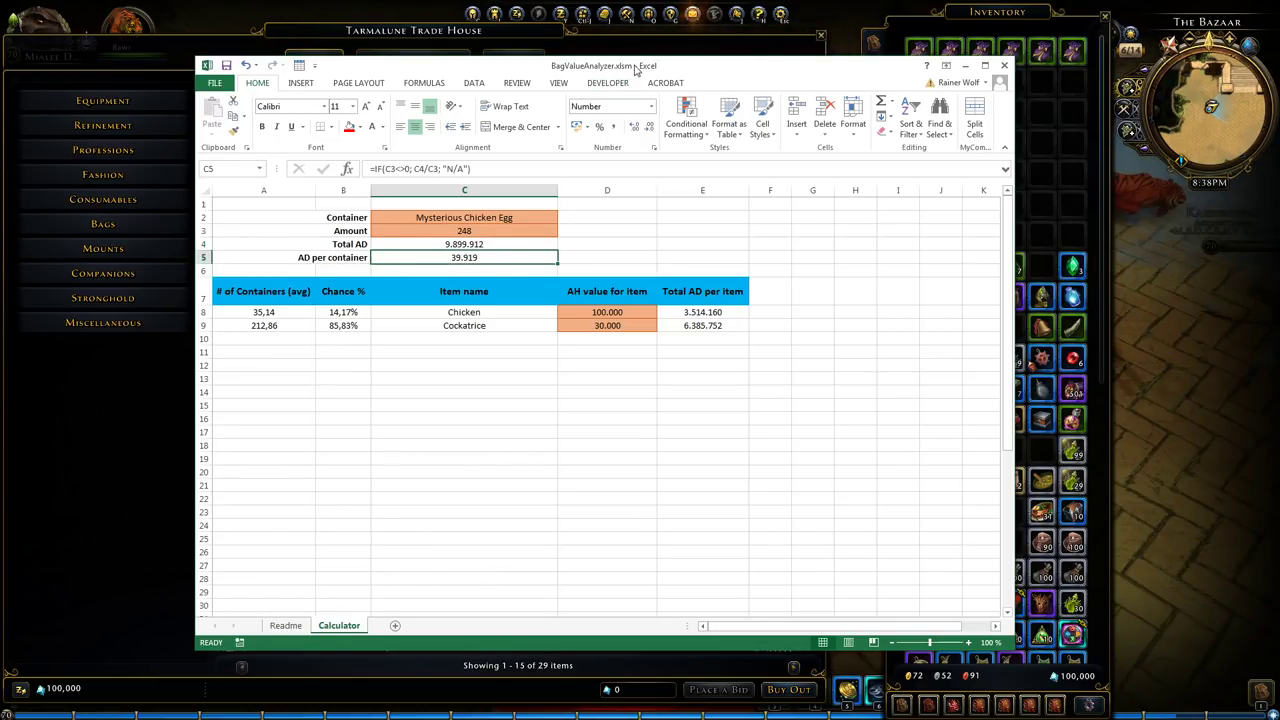
Step: Move the workbook window aside, switch to the game, and search the trade house for Mysterious Chicken Egg
drag(880, 65, 28, 131)
key(alt+Tab)
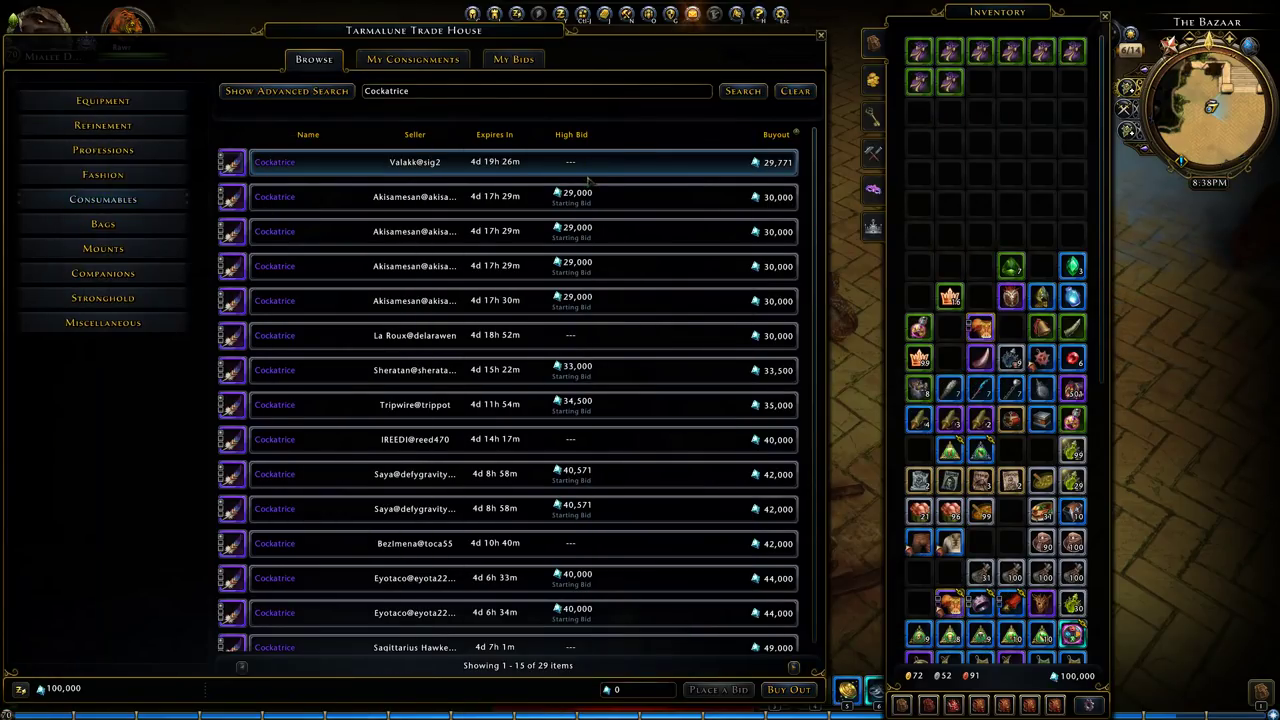
text(Mysterious Chicken Egg)
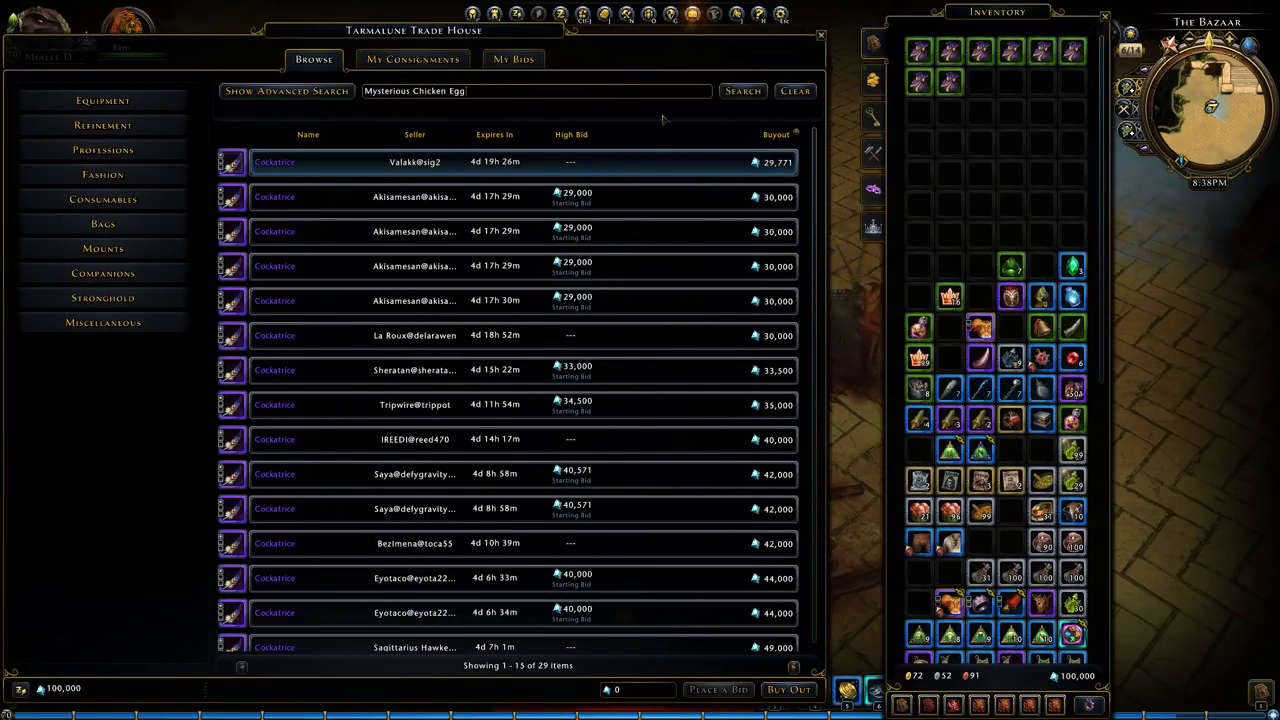
click(743, 91)
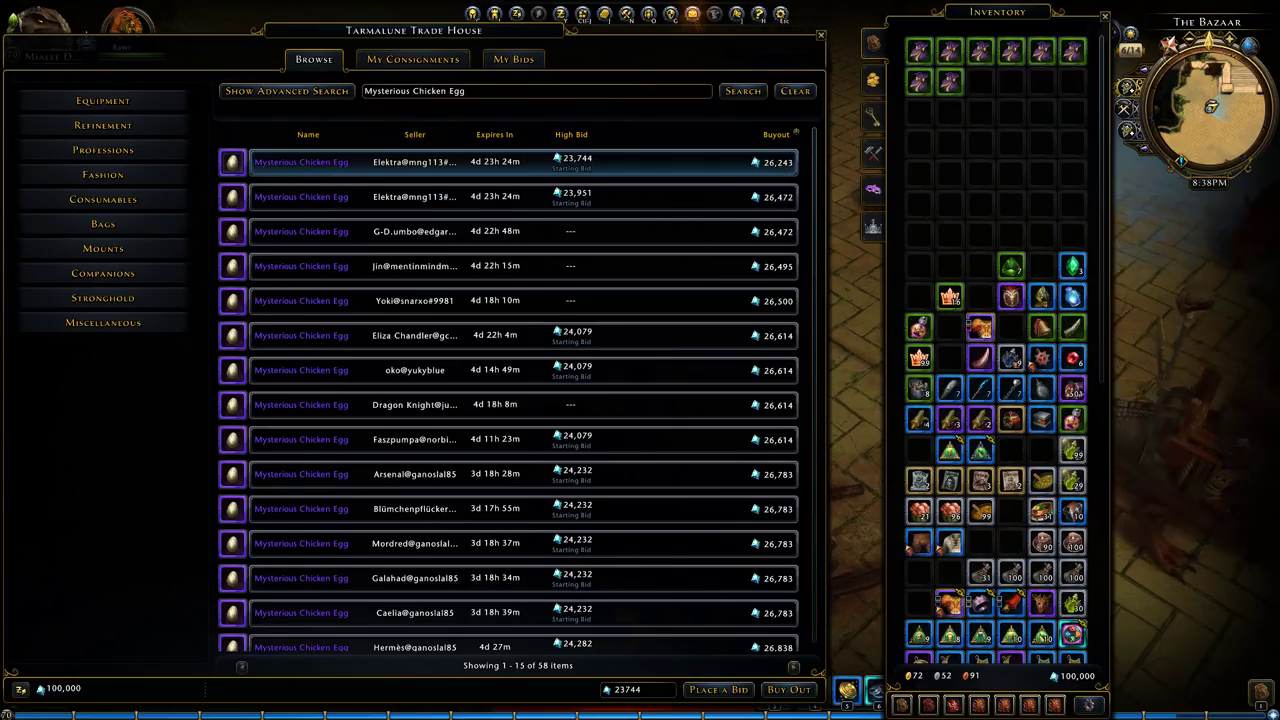
Step: Return to the workbook and fit its window beside the egg buyout prices to compare them with the AD per container
key(alt+Tab)
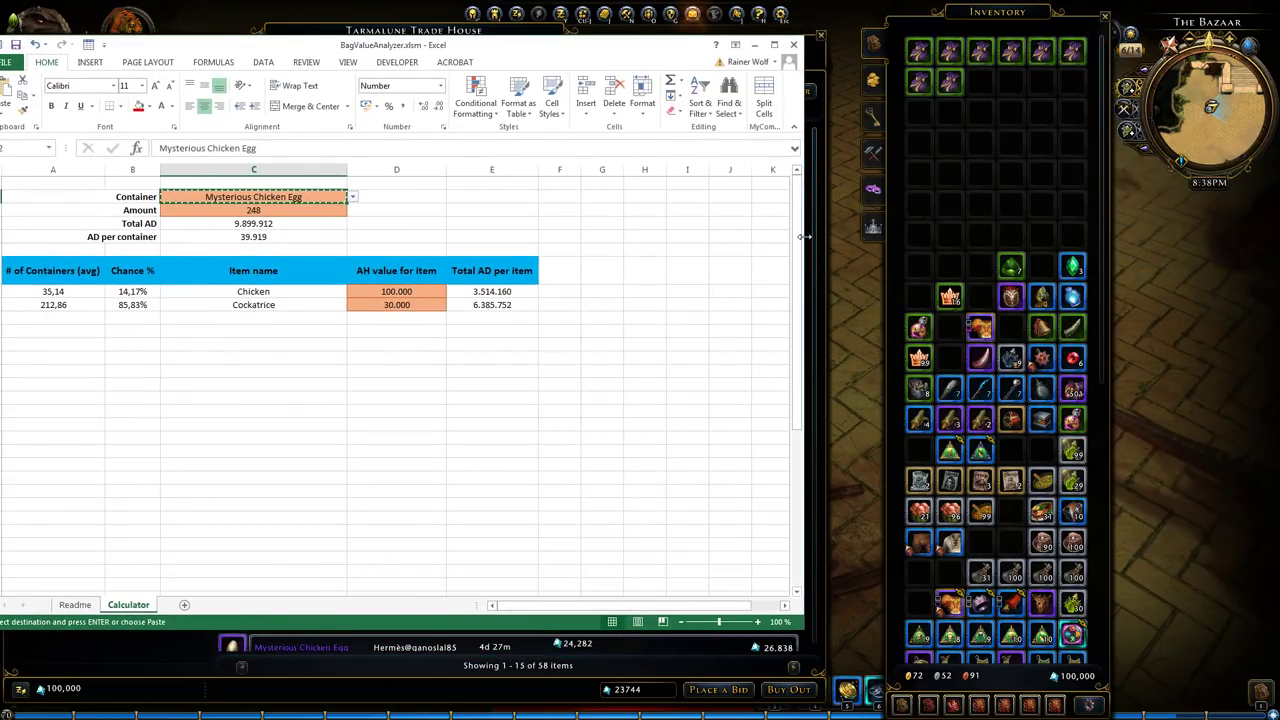
drag(803, 236, 562, 236)
drag(297, 50, 432, 50)
click(424, 238)
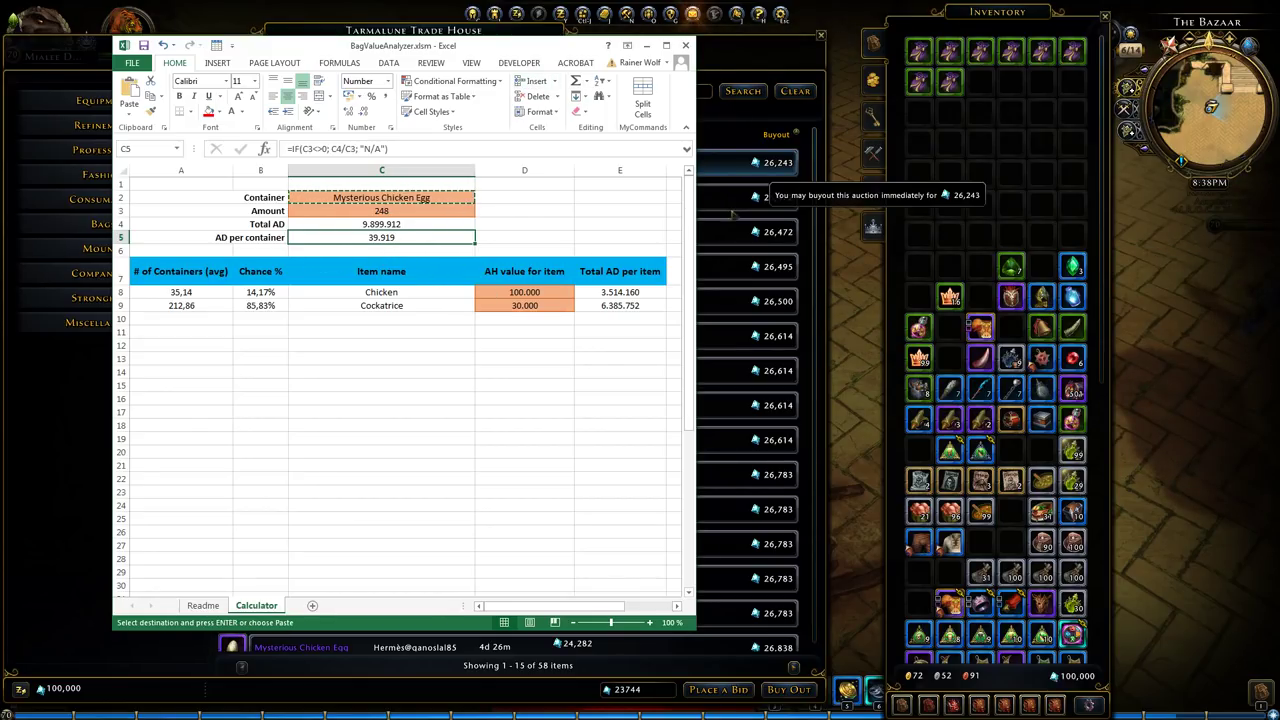
Step: Widen the workbook window and change the container to Soulmonger's Lockbox
drag(694, 214, 862, 214)
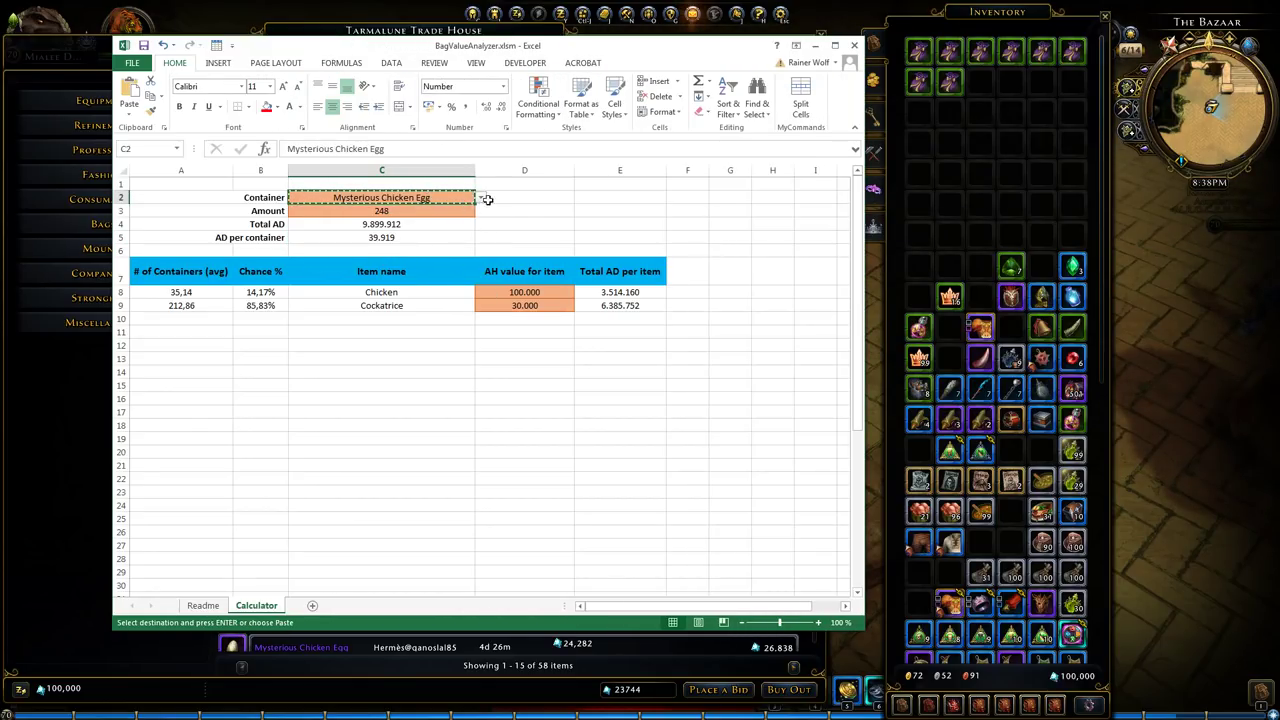
click(480, 198)
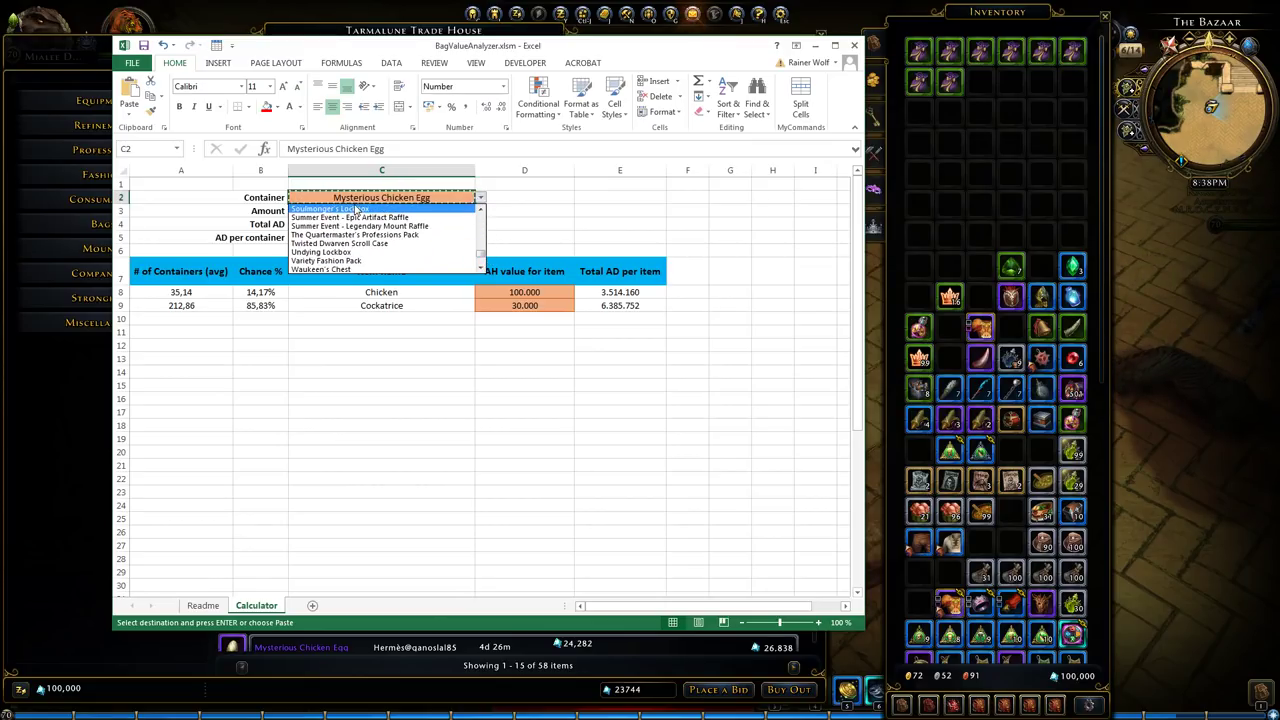
click(345, 209)
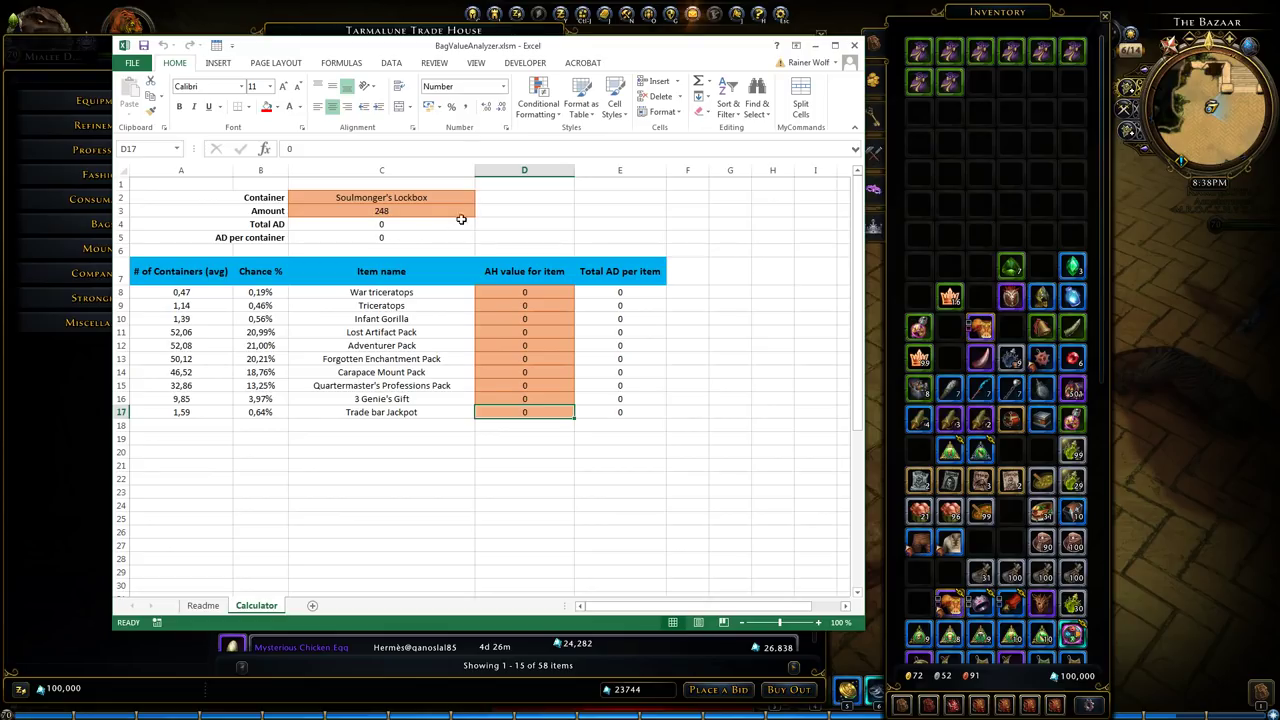
Step: Change the container to Glorious Resurgence Lockbox (mod12)
click(481, 203)
click(462, 200)
click(481, 198)
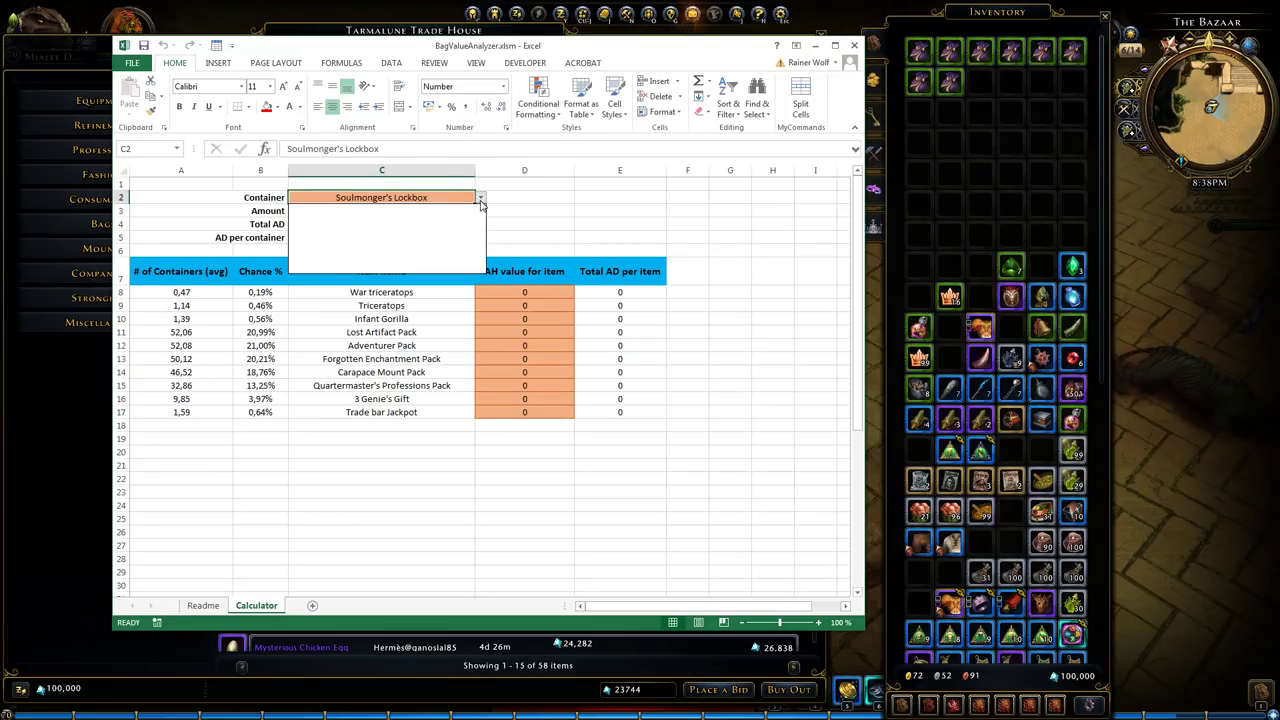
scroll(481, 255, up, 4)
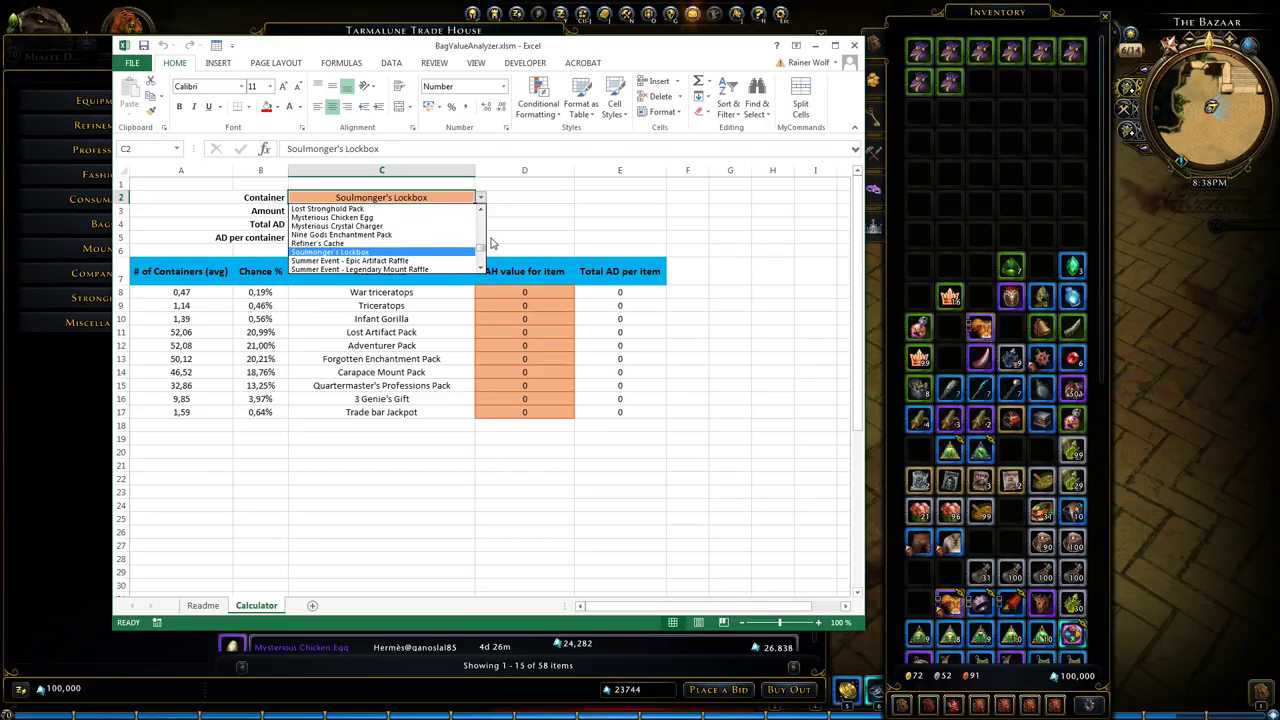
scroll(486, 242, up, 3)
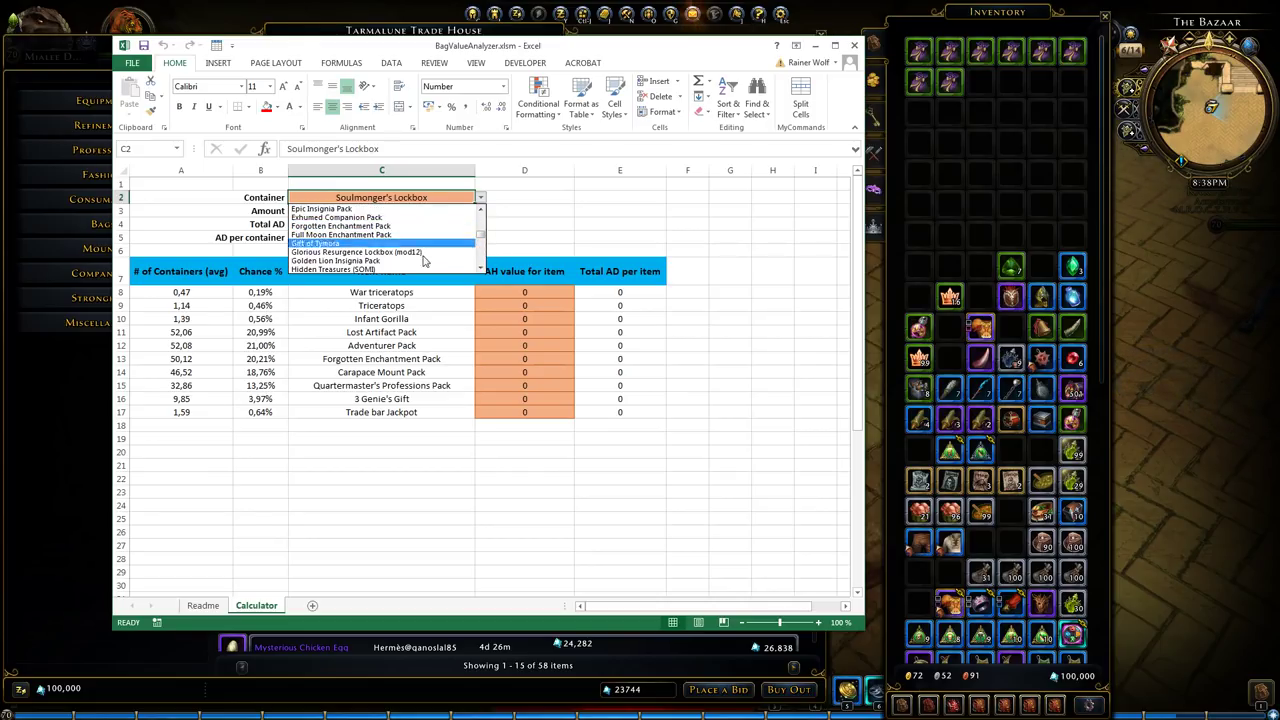
click(366, 217)
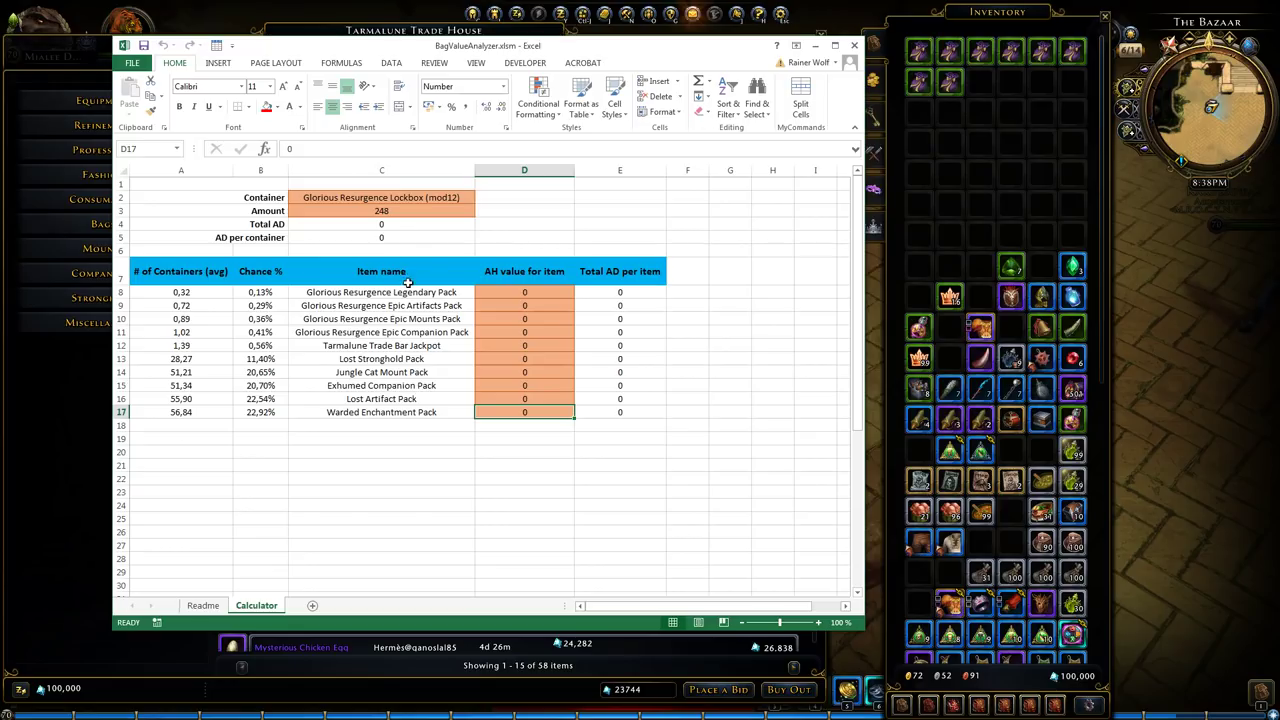
Step: Browse the available containers, and highlight the lockbox's AH value cells D8:D17
click(436, 197)
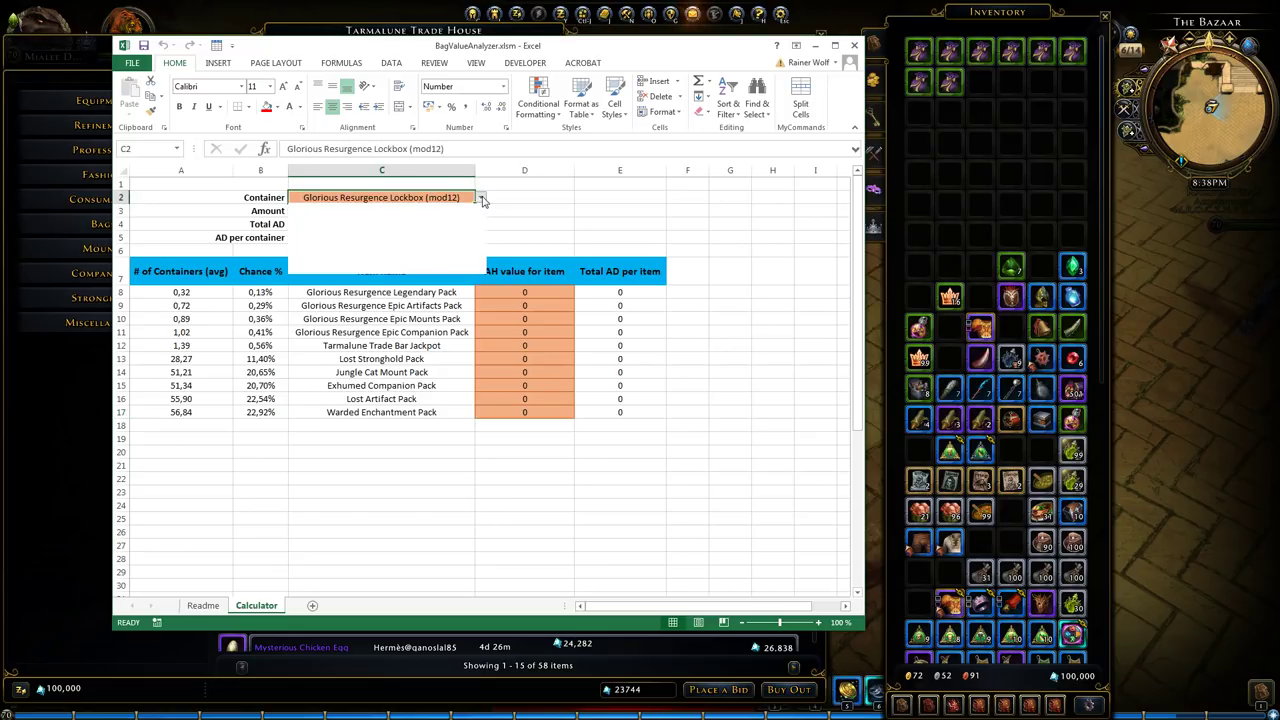
click(481, 197)
scroll(483, 236, up, 2)
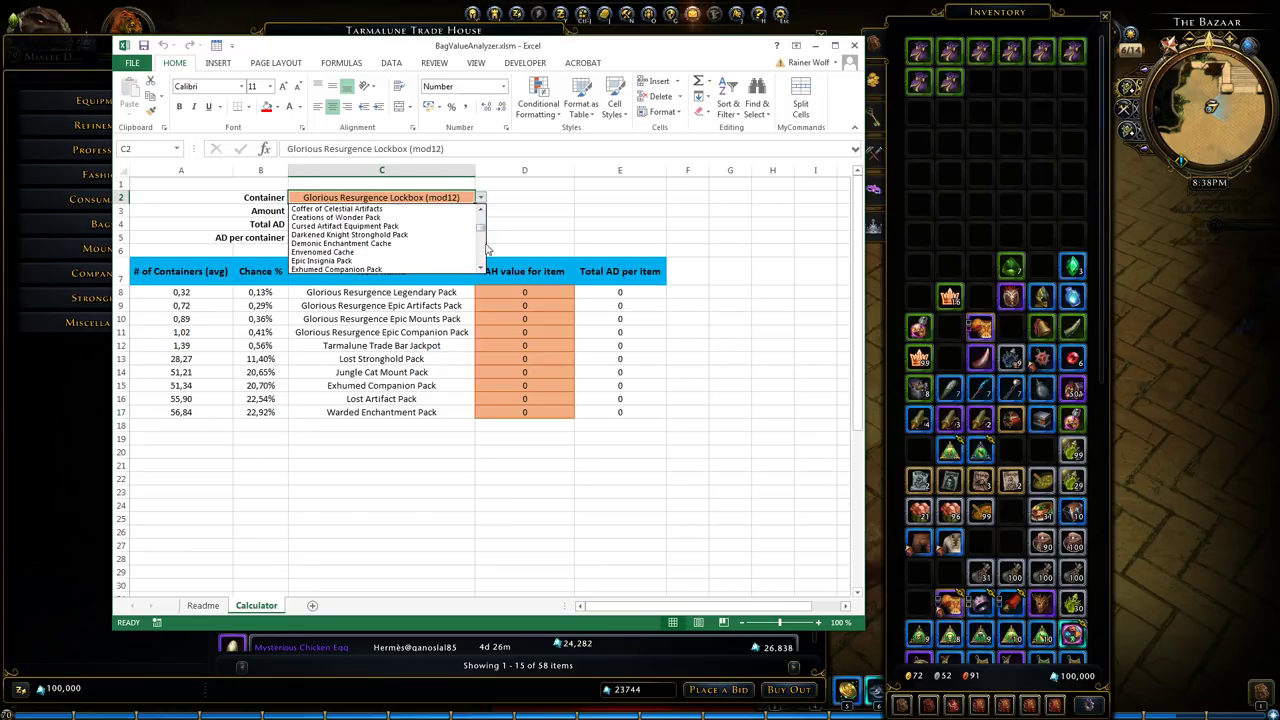
key(Escape)
drag(538, 291, 533, 405)
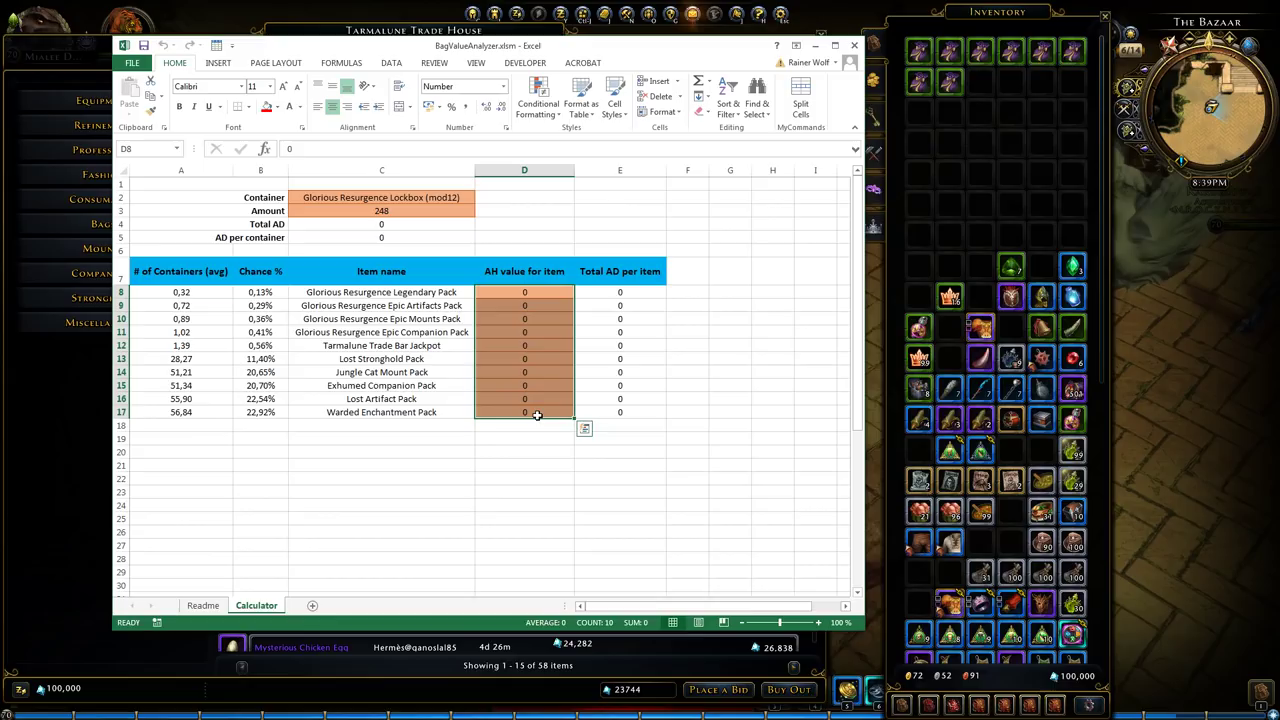
Step: Change the container to Golden Lion Insignia Pack and review its item names
click(423, 200)
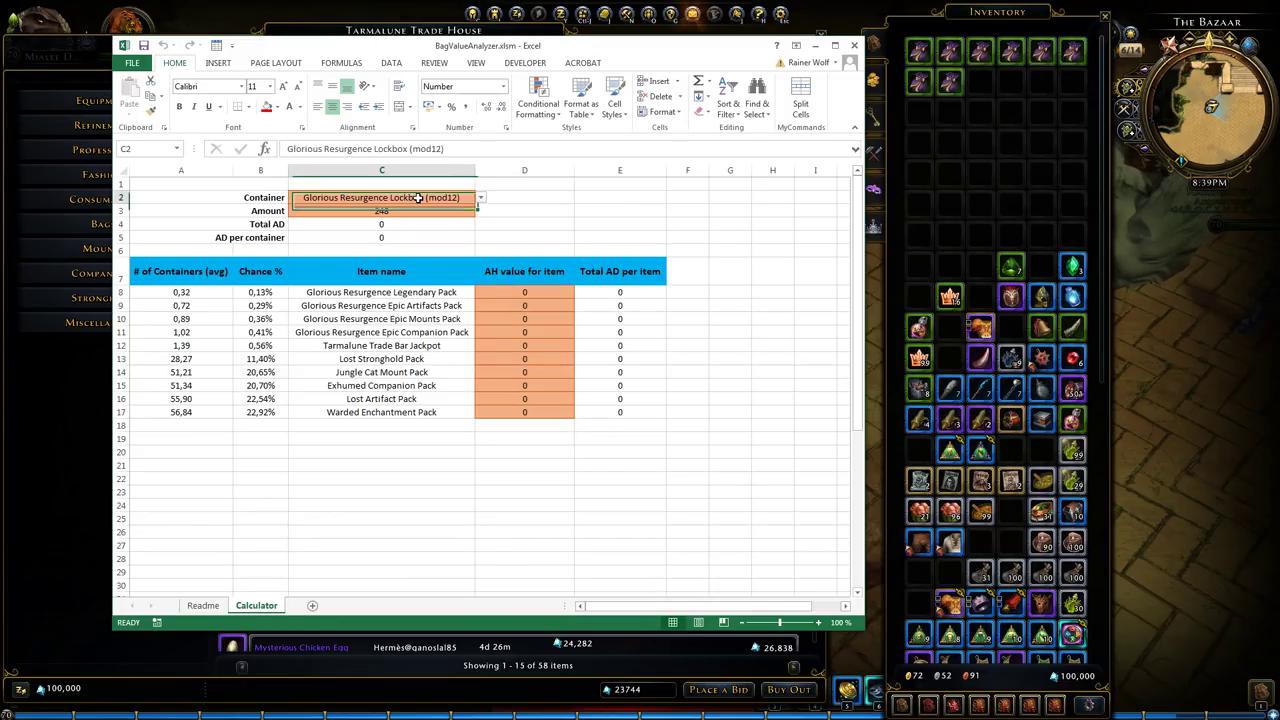
click(481, 198)
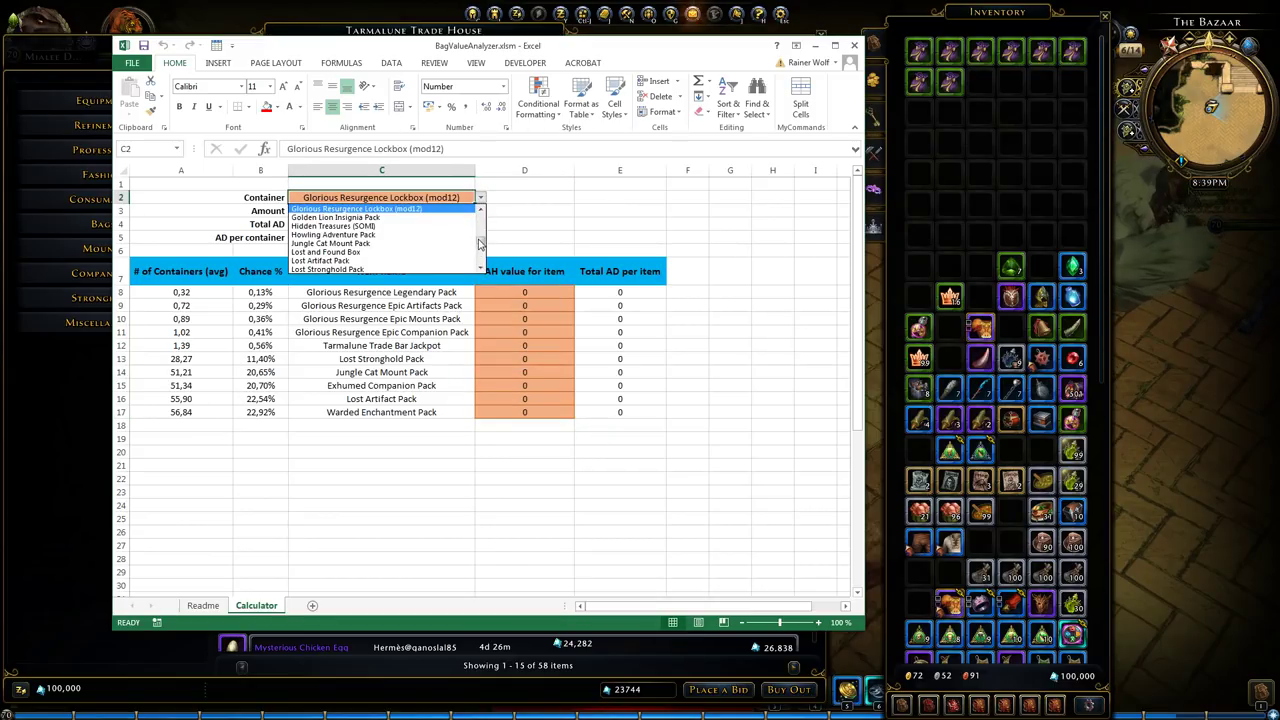
click(386, 218)
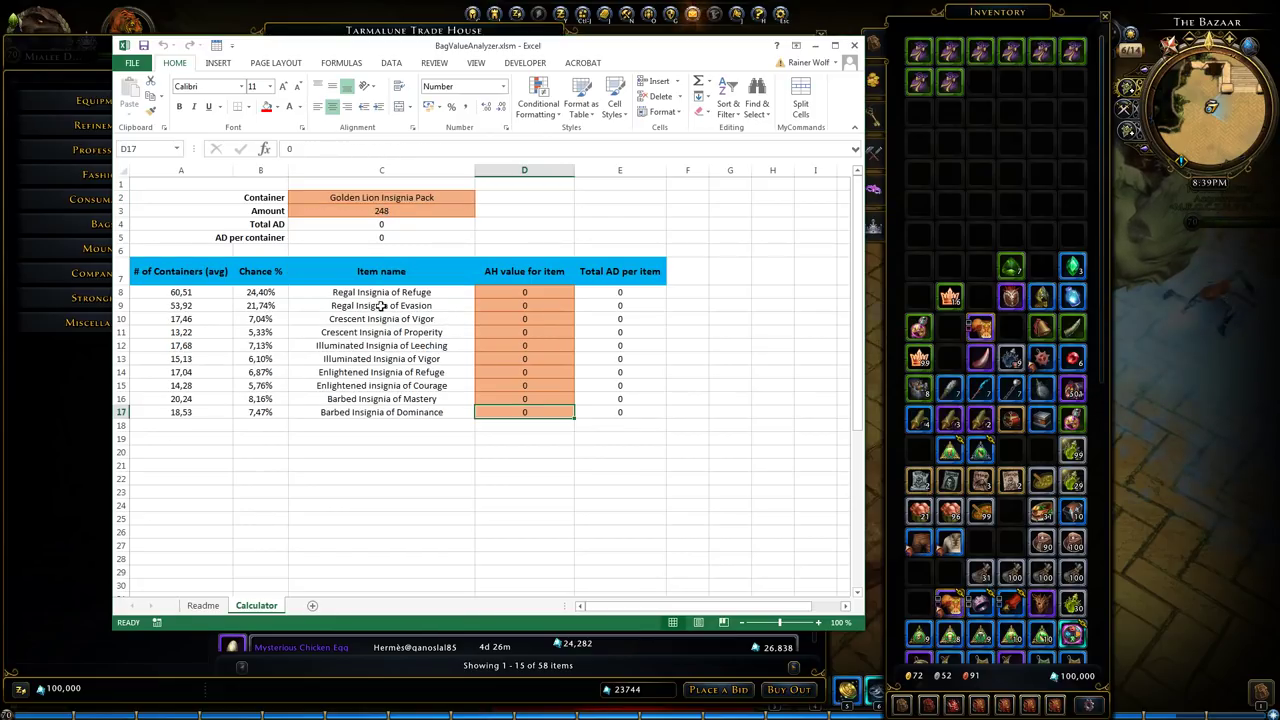
drag(371, 290, 470, 420)
Step: Change the container to Lost Stronghold Pack
click(460, 199)
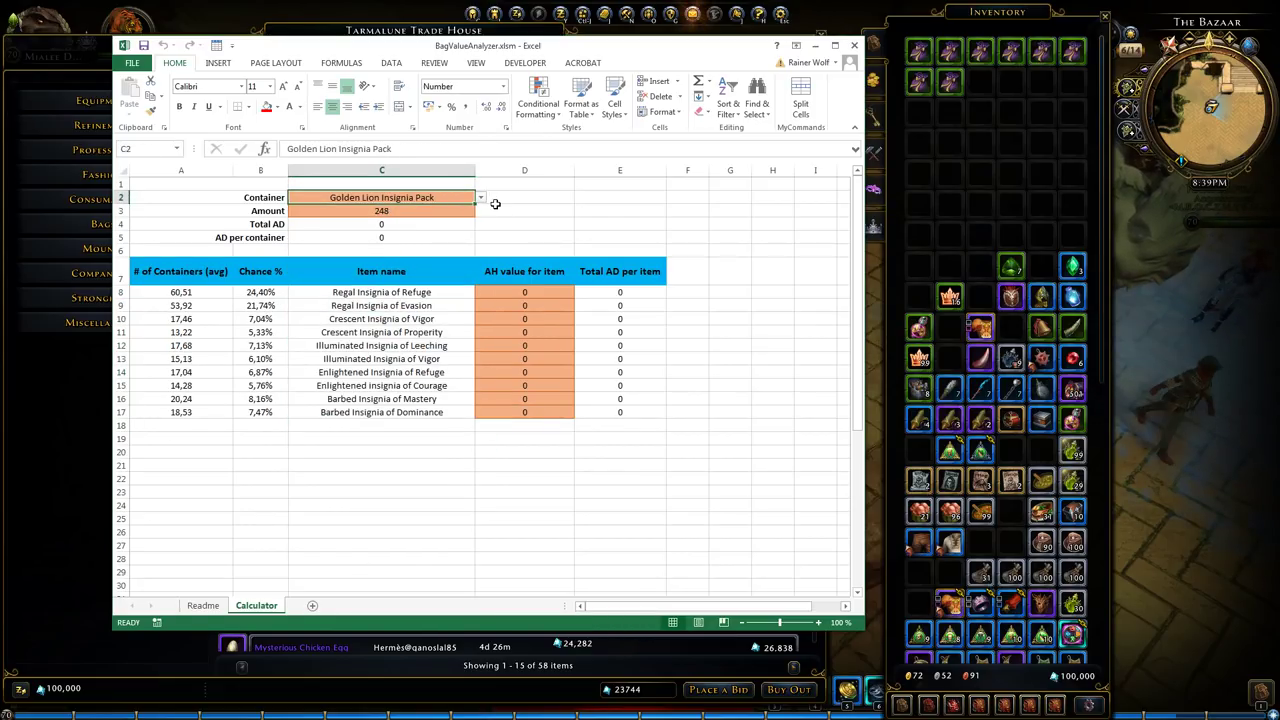
click(481, 198)
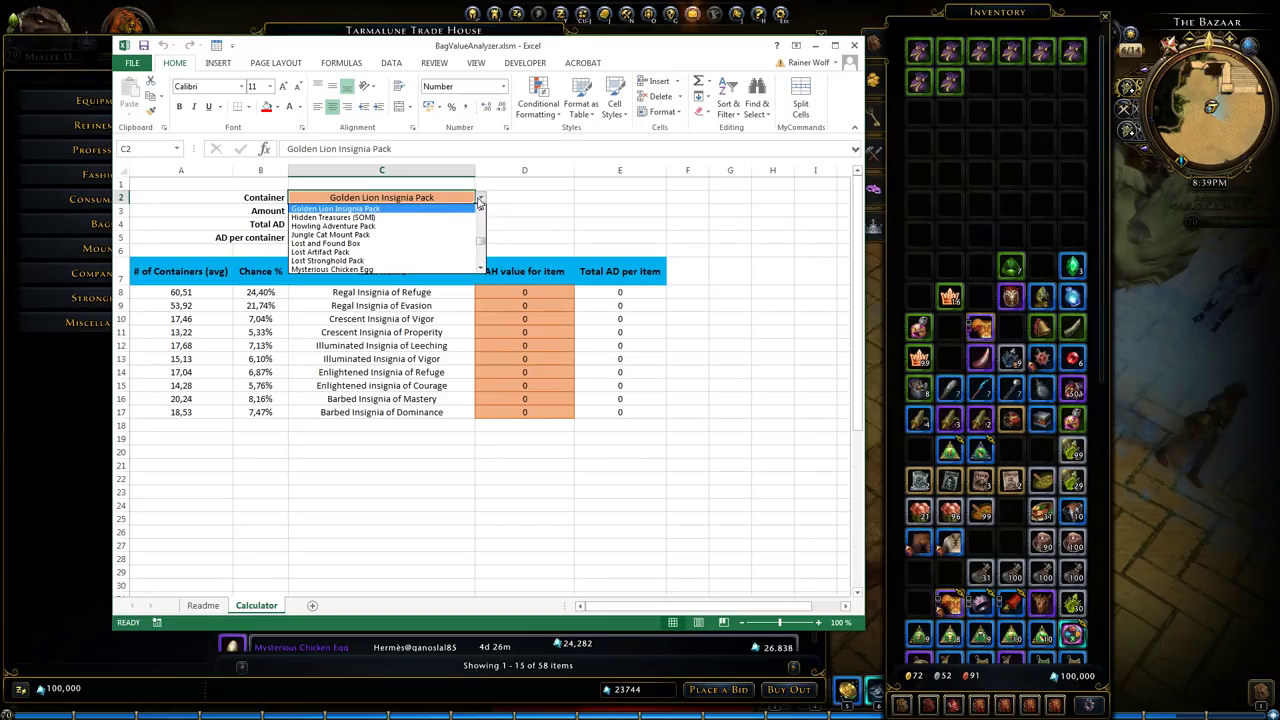
click(421, 262)
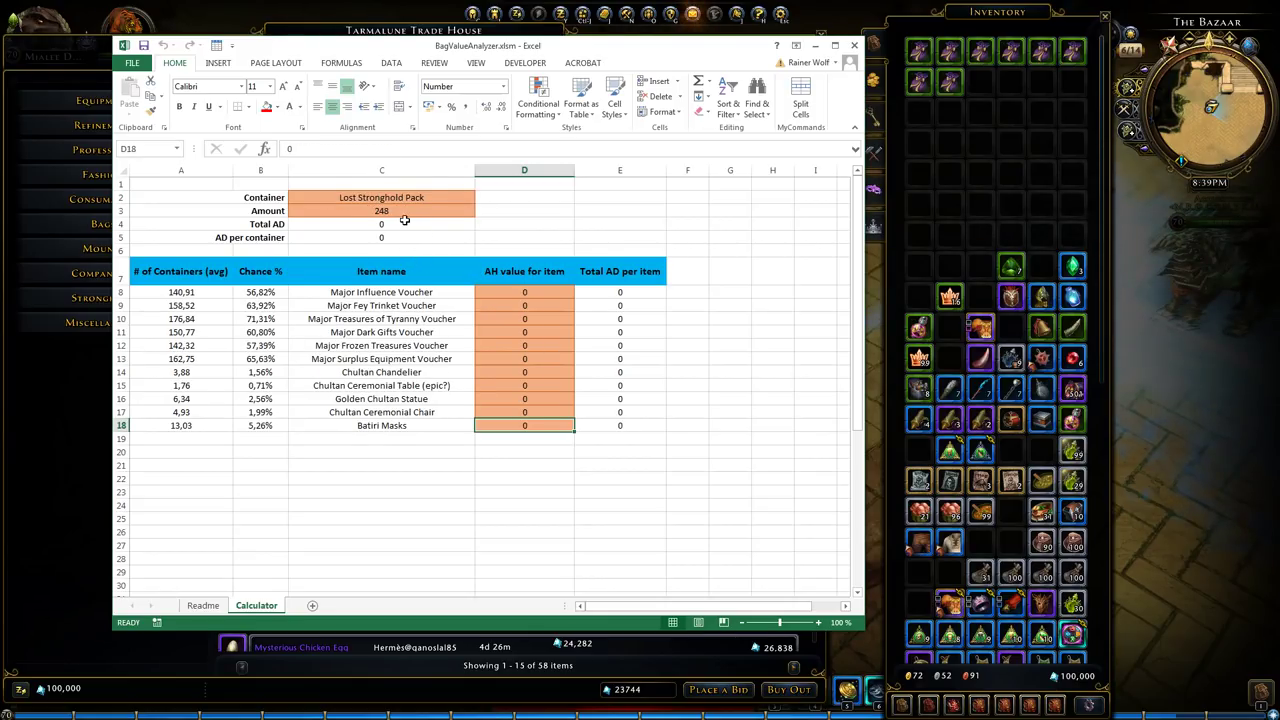
Step: Move the workbook window aside and browse the list of available containers, keeping the current selection
drag(533, 55, 485, 90)
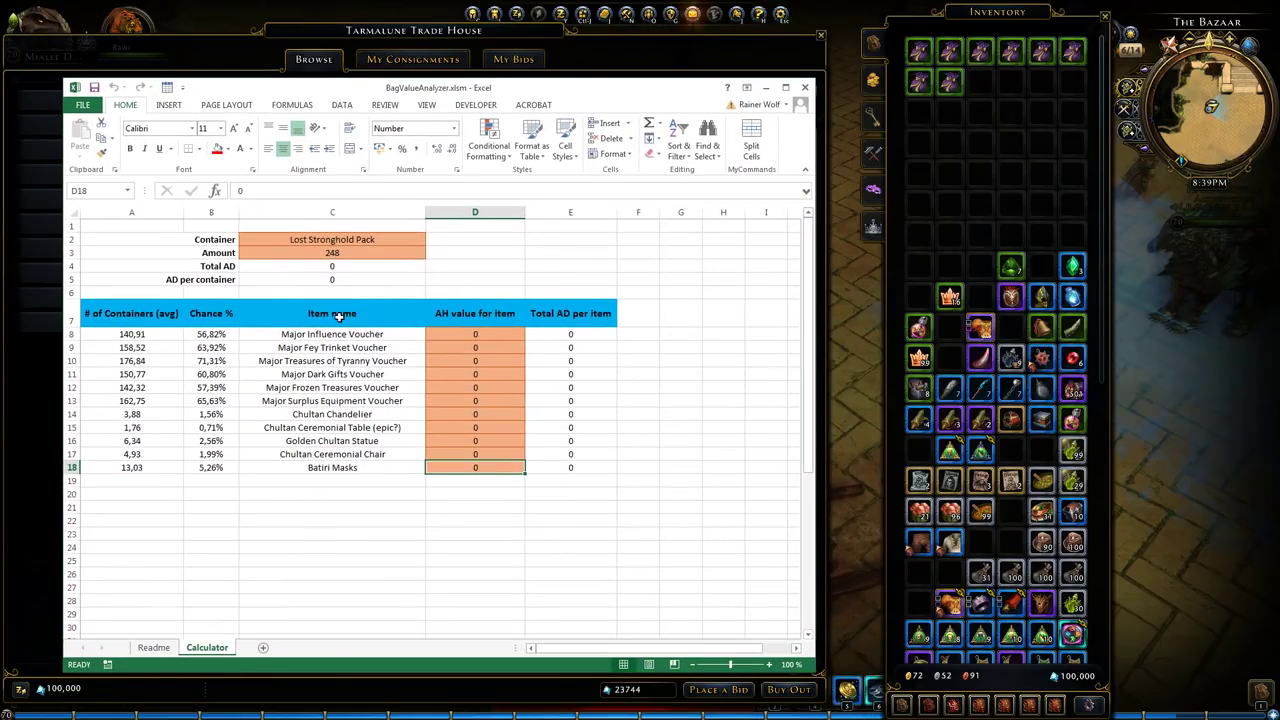
click(210, 335)
click(399, 242)
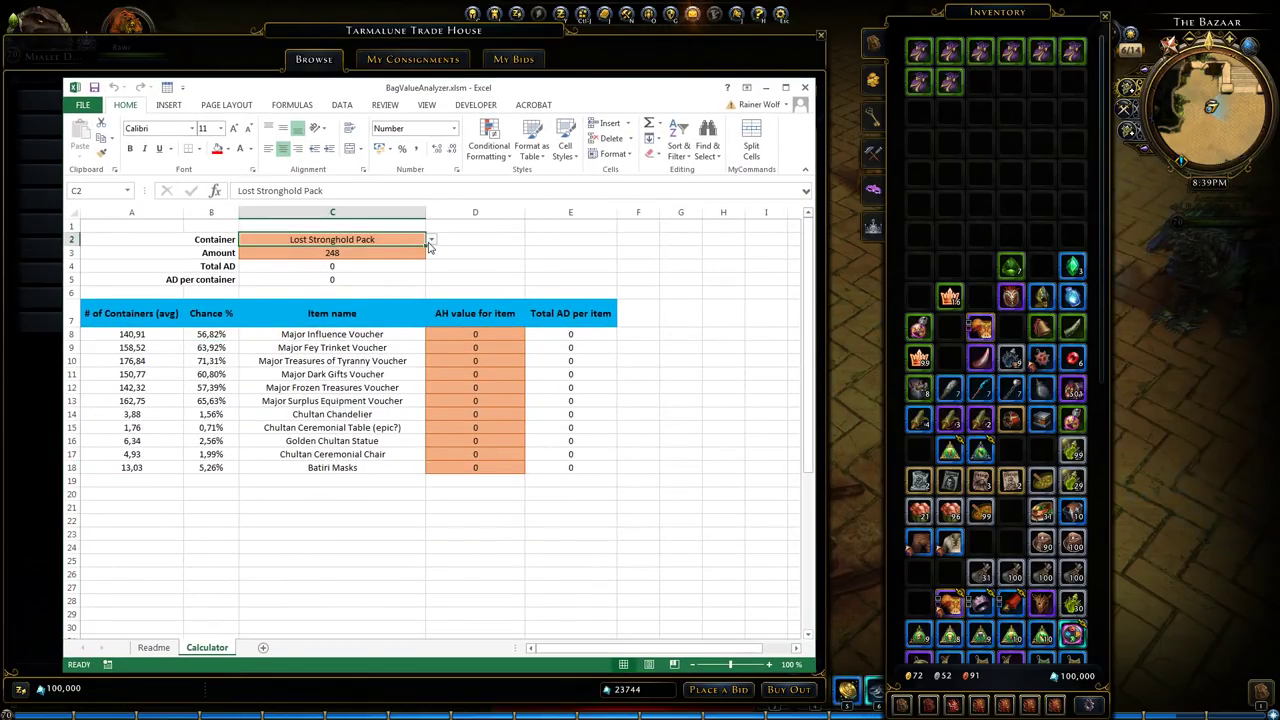
click(431, 240)
scroll(437, 270, up, 2)
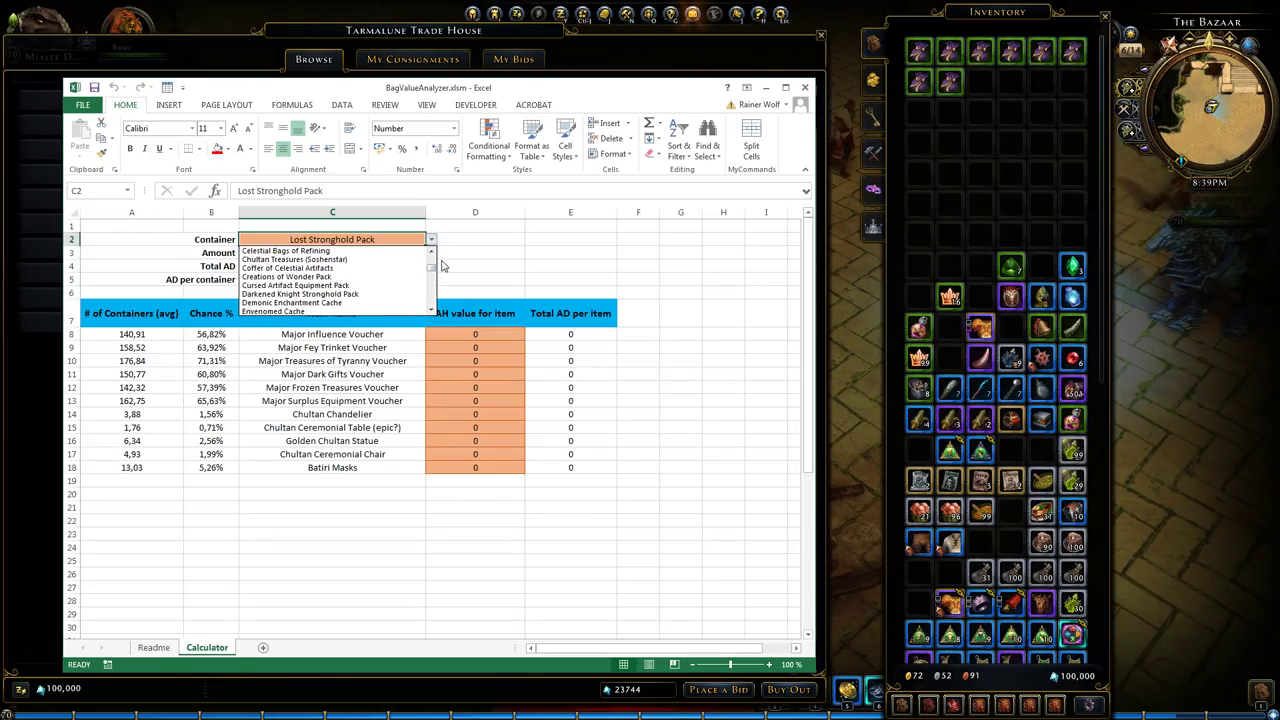
scroll(435, 268, up, 2)
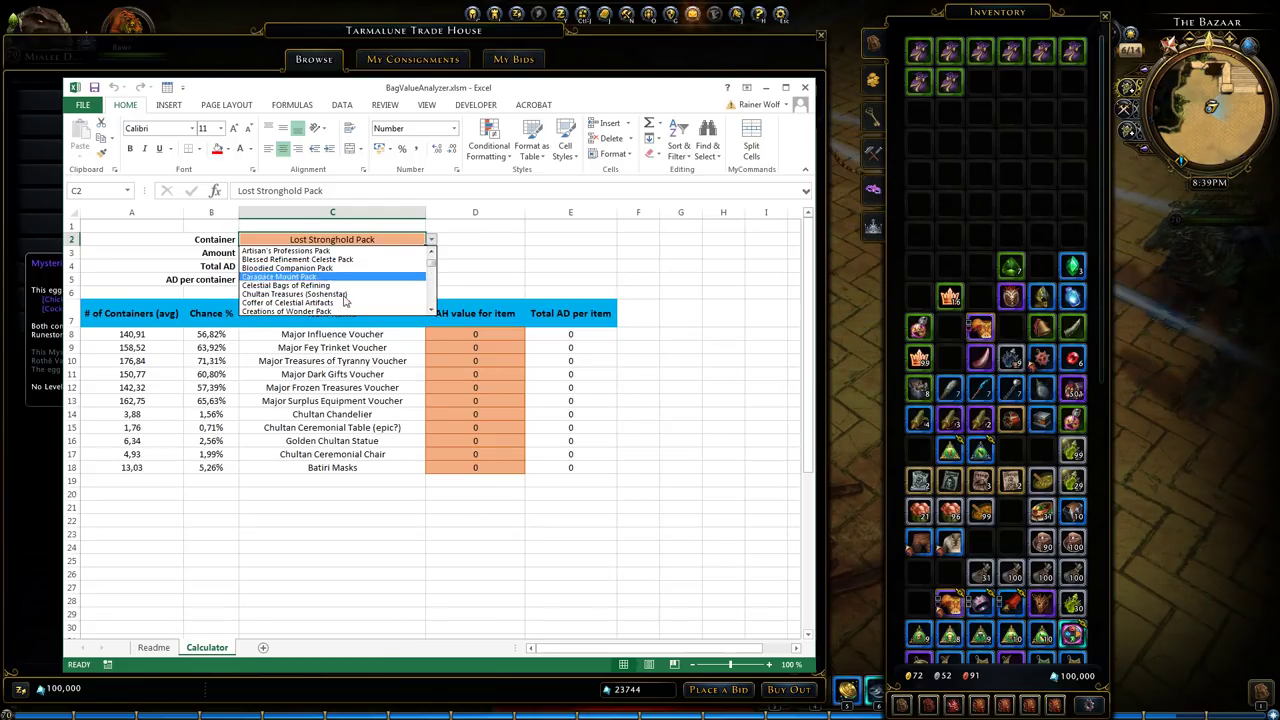
key(Escape)
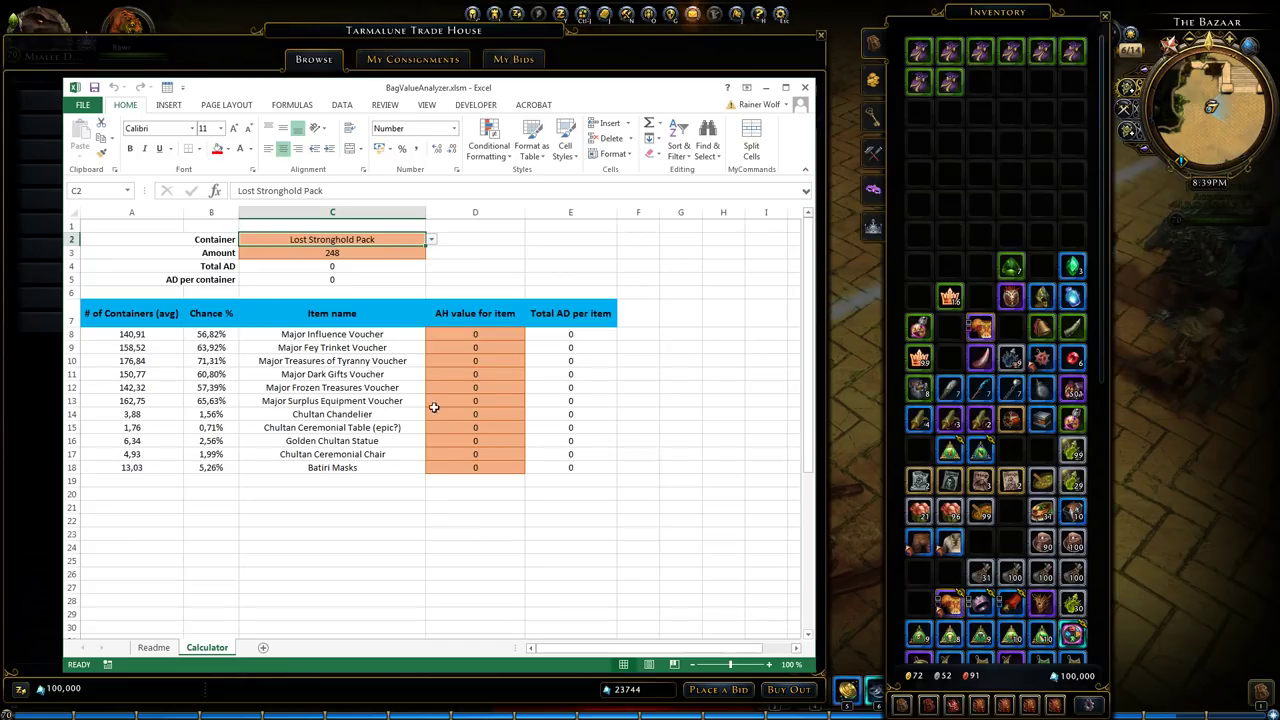
click(396, 362)
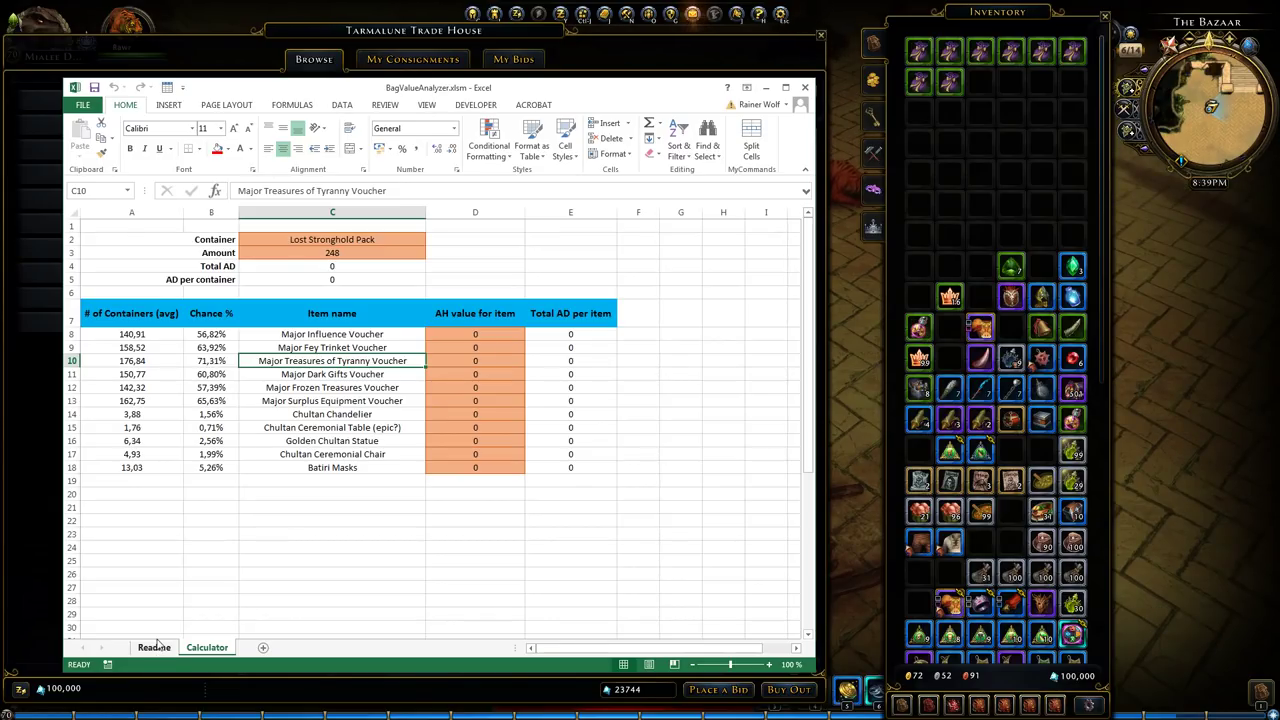
Step: Set the amount of Lost Stronghold Packs to 1
click(152, 338)
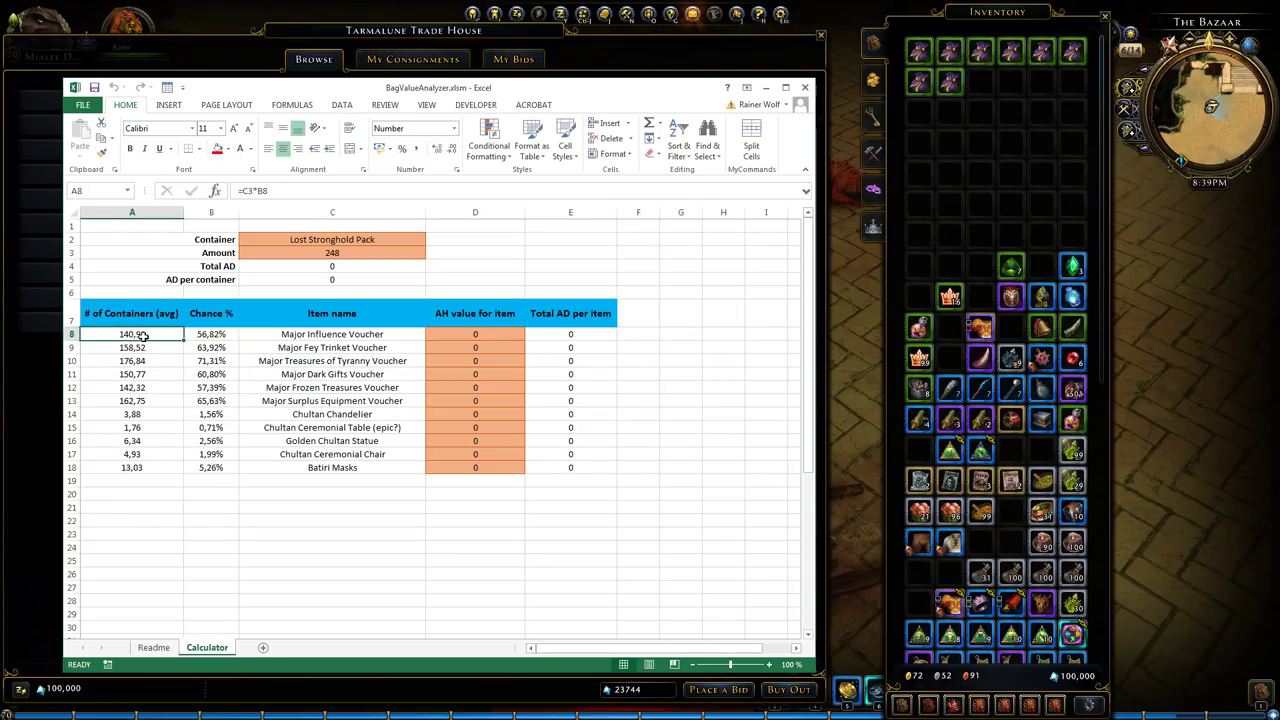
click(338, 253)
text(1)
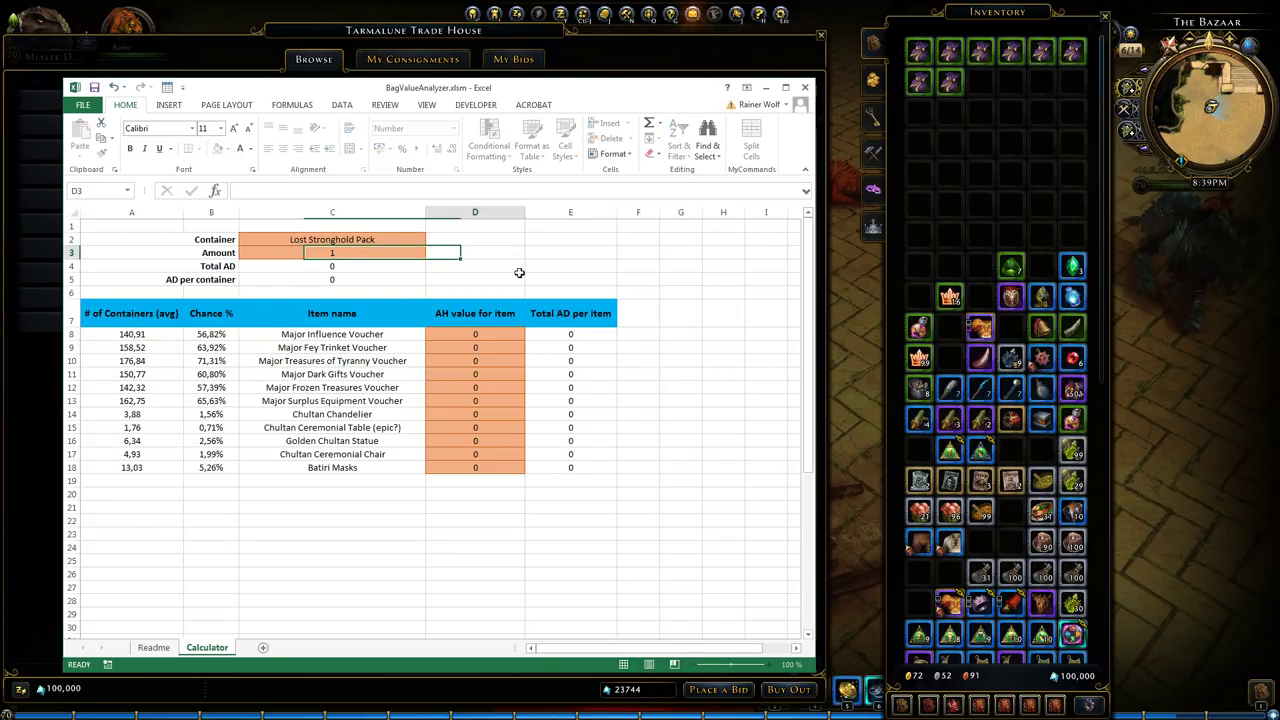
key(ctrl+Return)
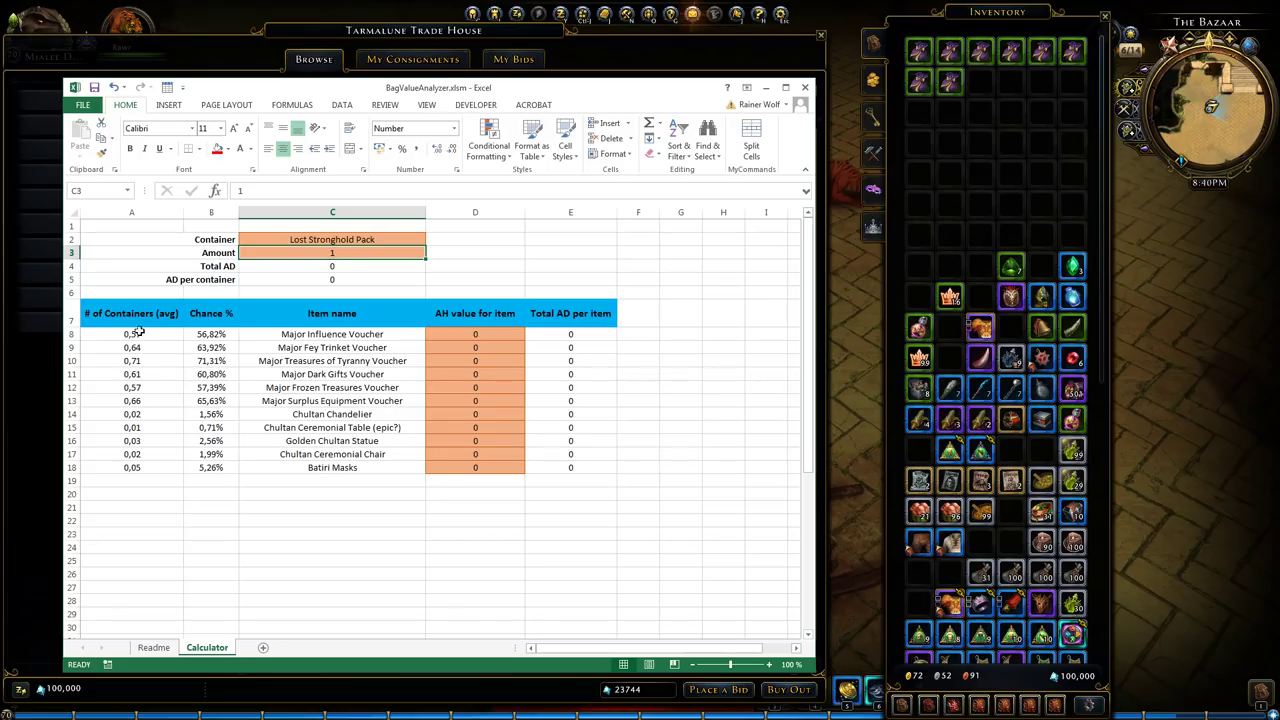
Step: Highlight the average container counts in A8:A18, and inspect the AD per container formula in C5
drag(143, 334, 150, 458)
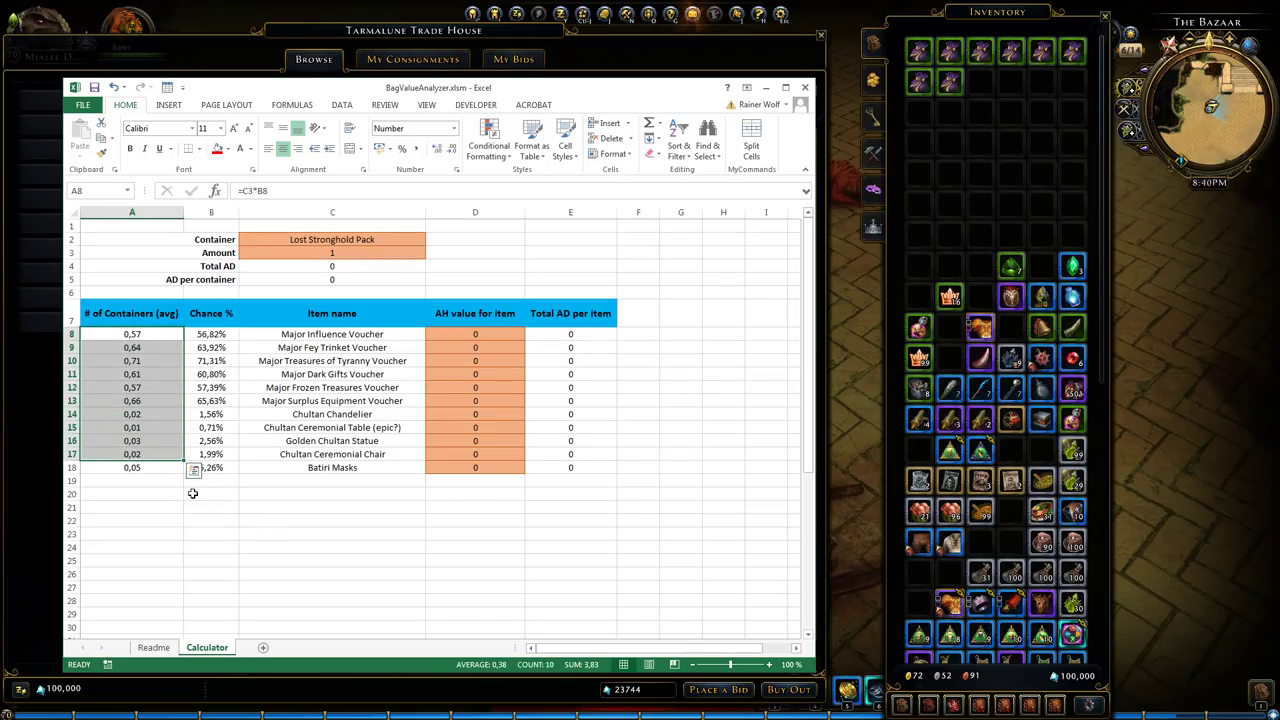
click(147, 467)
click(155, 456)
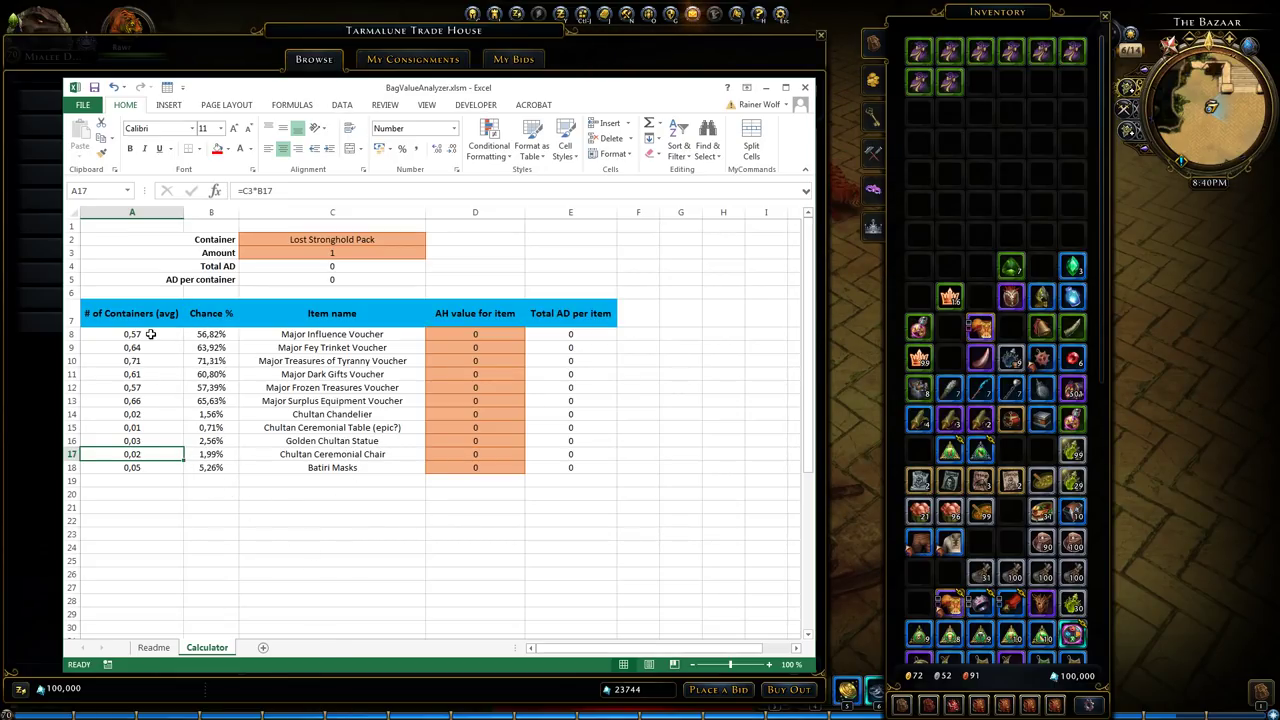
drag(150, 334, 134, 467)
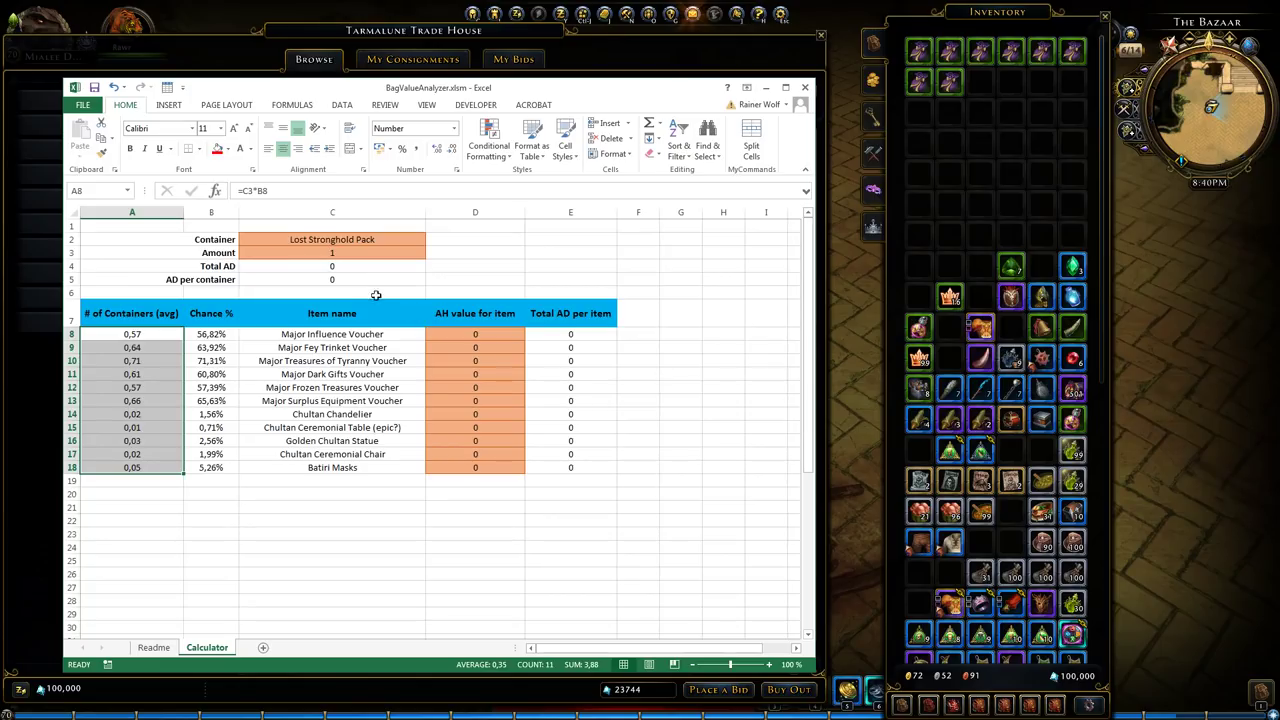
click(317, 279)
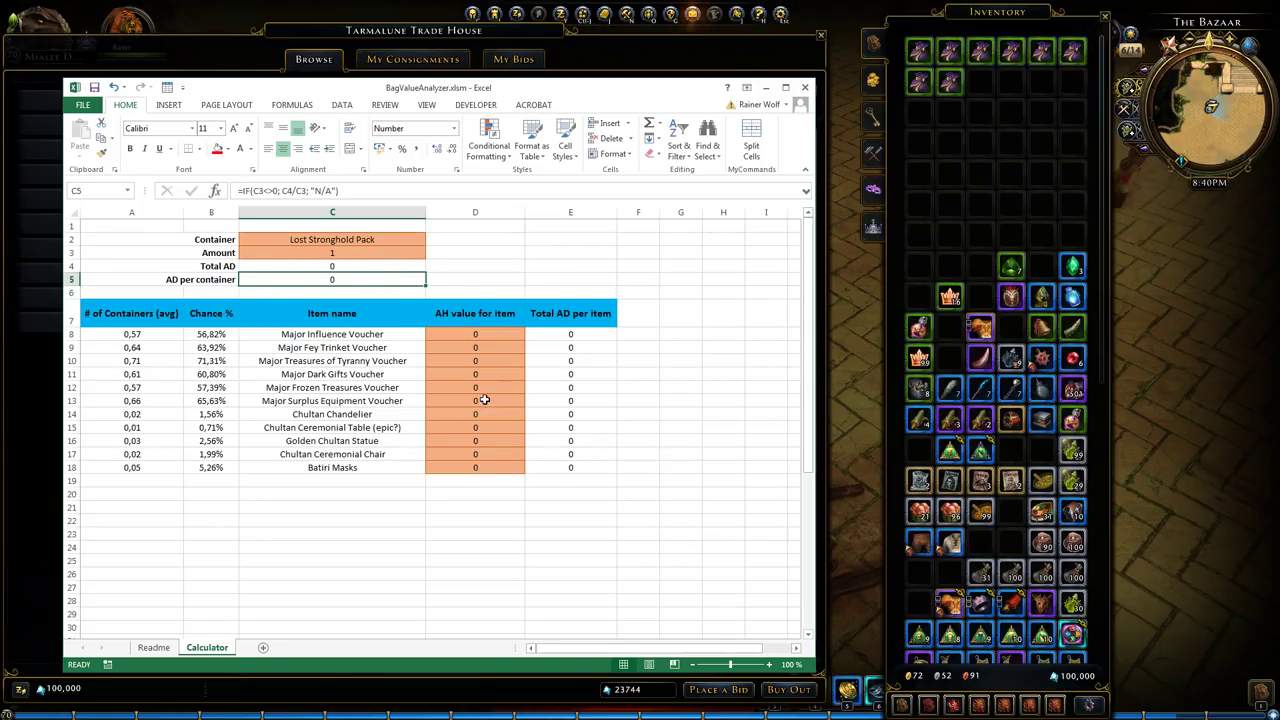
Step: Enter an AH value of 5000 for each of the first four vouchers, Major Influence through Major Dark Gifts (D8:D11)
click(476, 337)
text(5000)
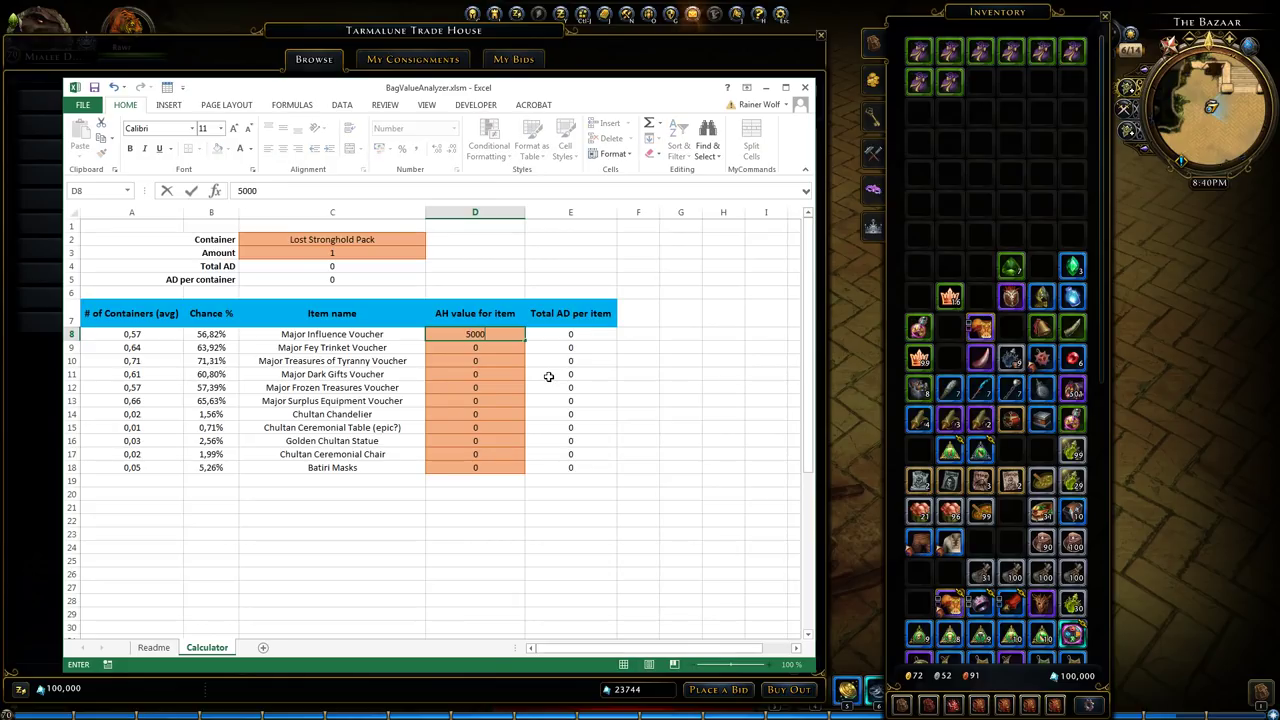
key(Return)
text(5000)
key(Return)
text(5000)
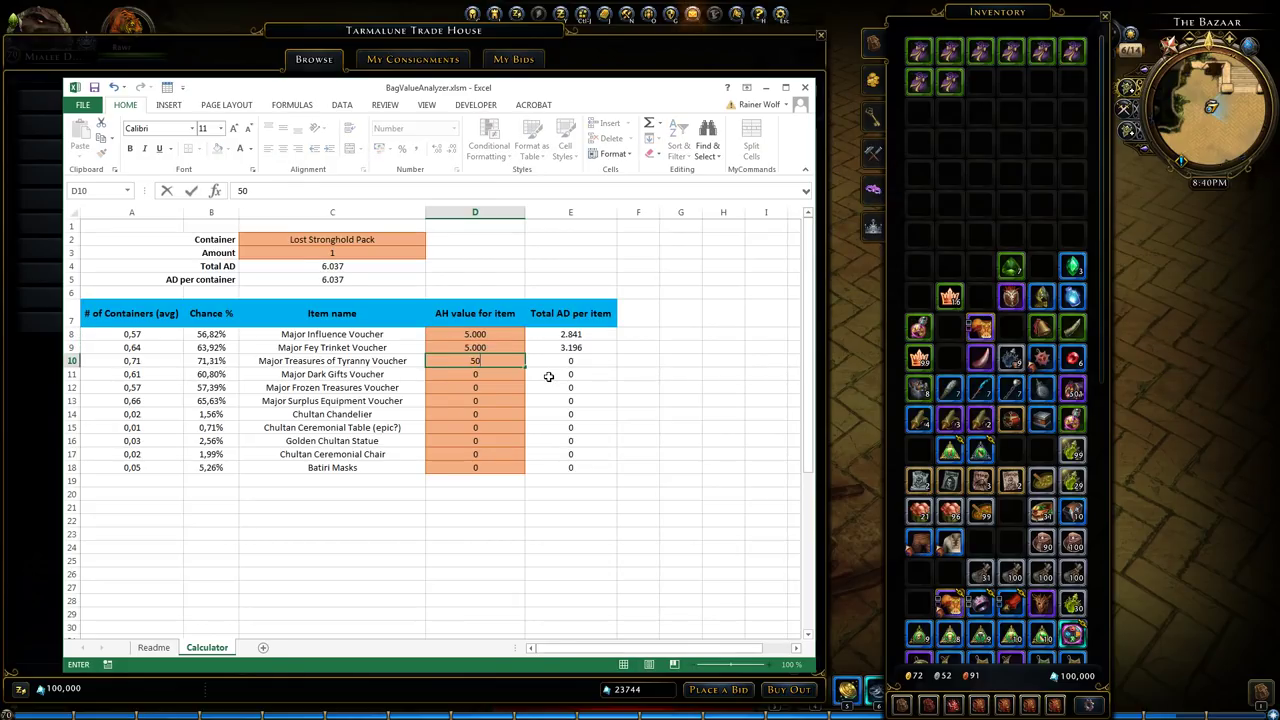
key(Return)
text(5.000)
key(Return)
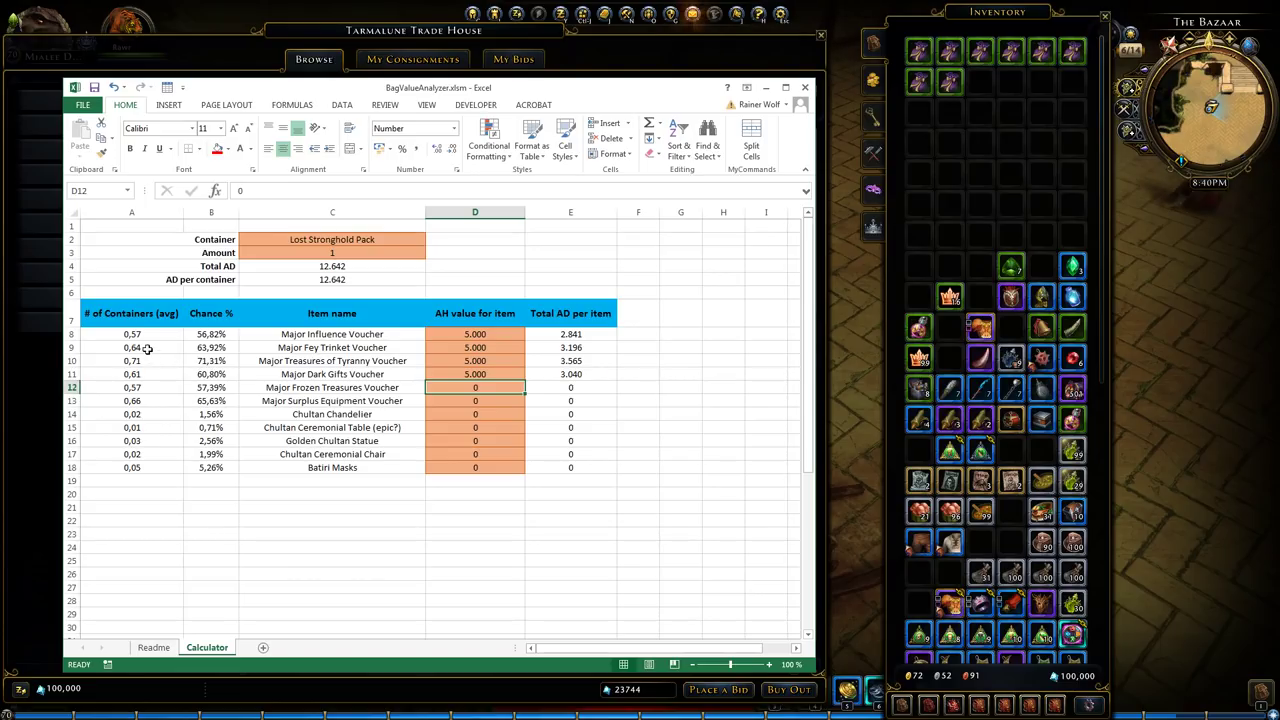
Step: Set the amount to 100 and inspect the average count for Major Influence Voucher in A8
click(330, 256)
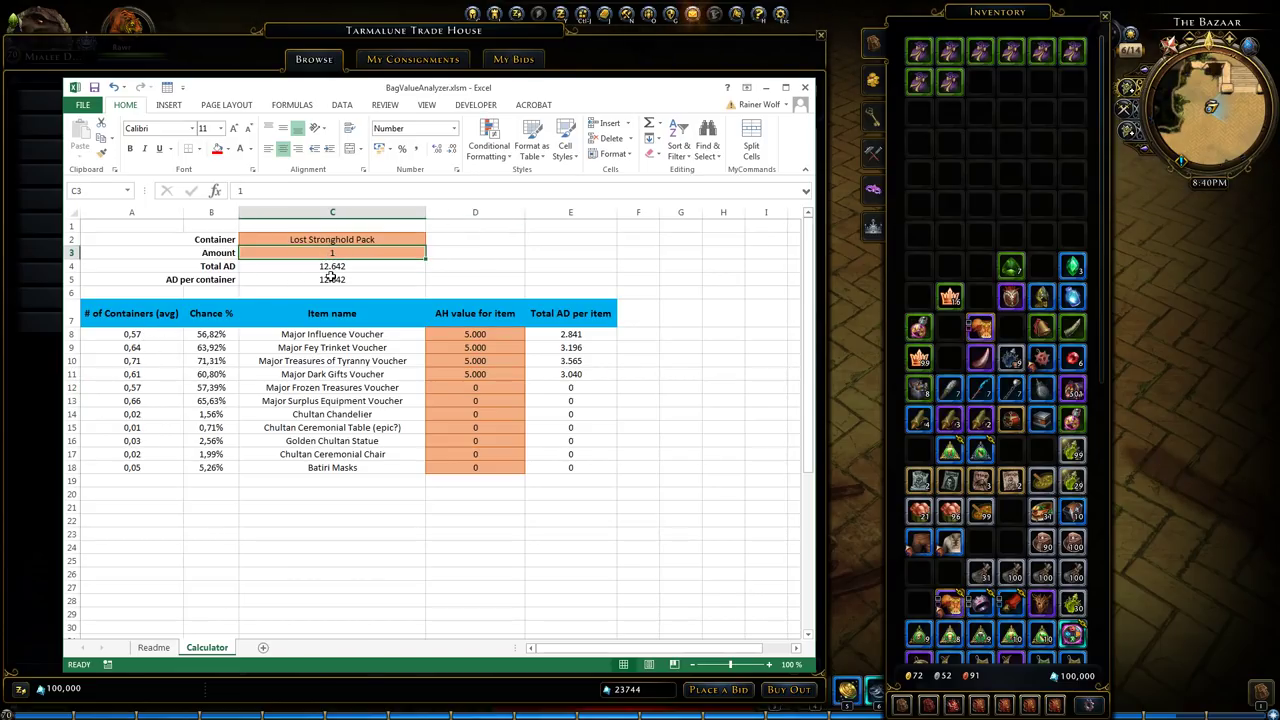
text(100)
key(Return)
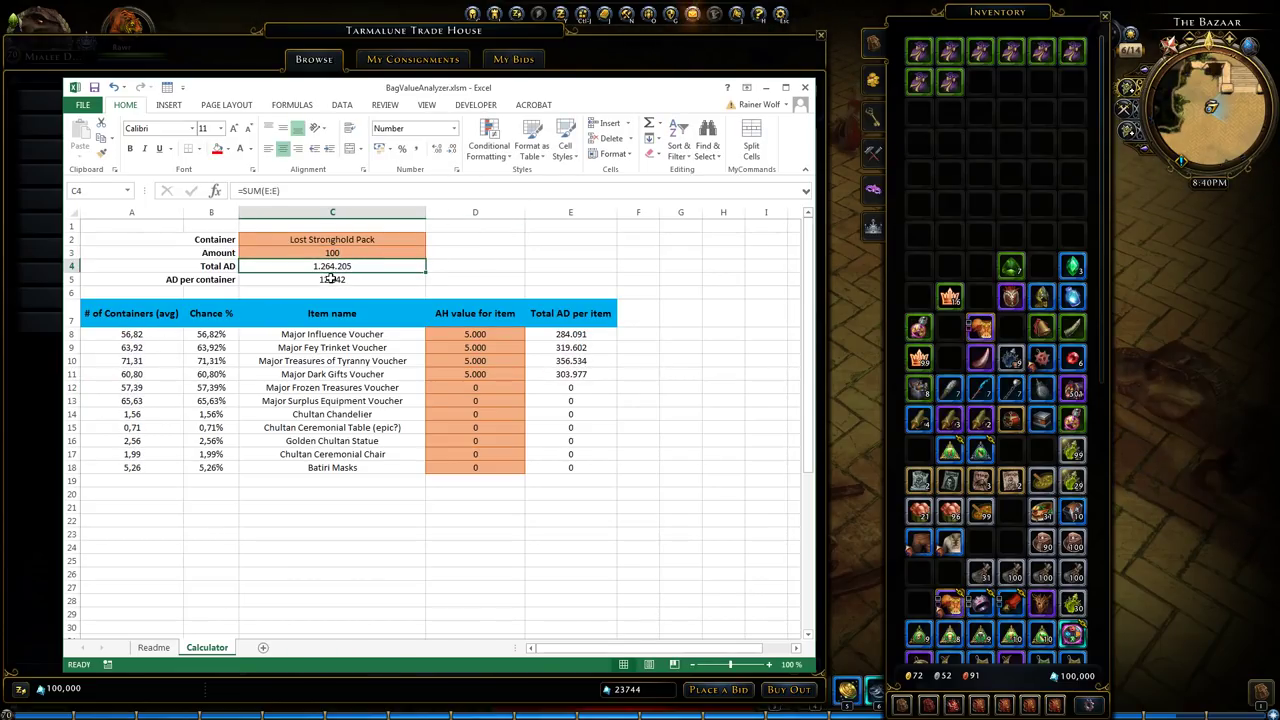
click(127, 333)
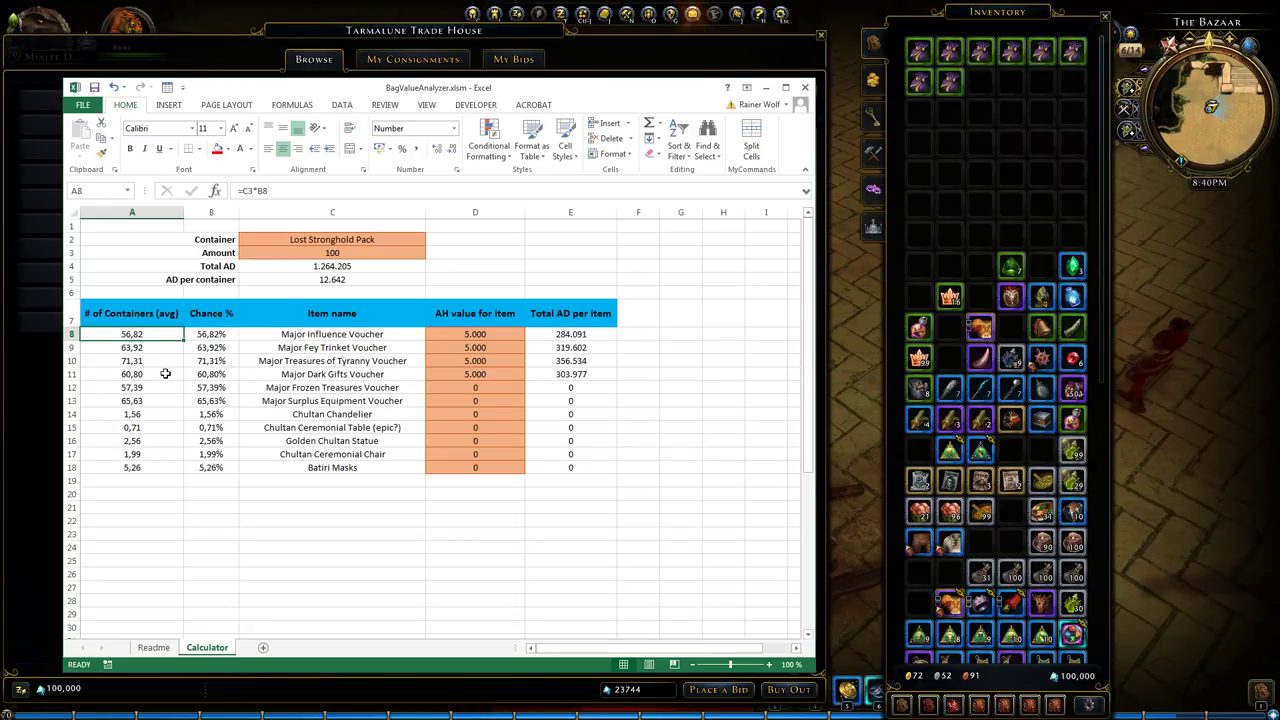
click(329, 254)
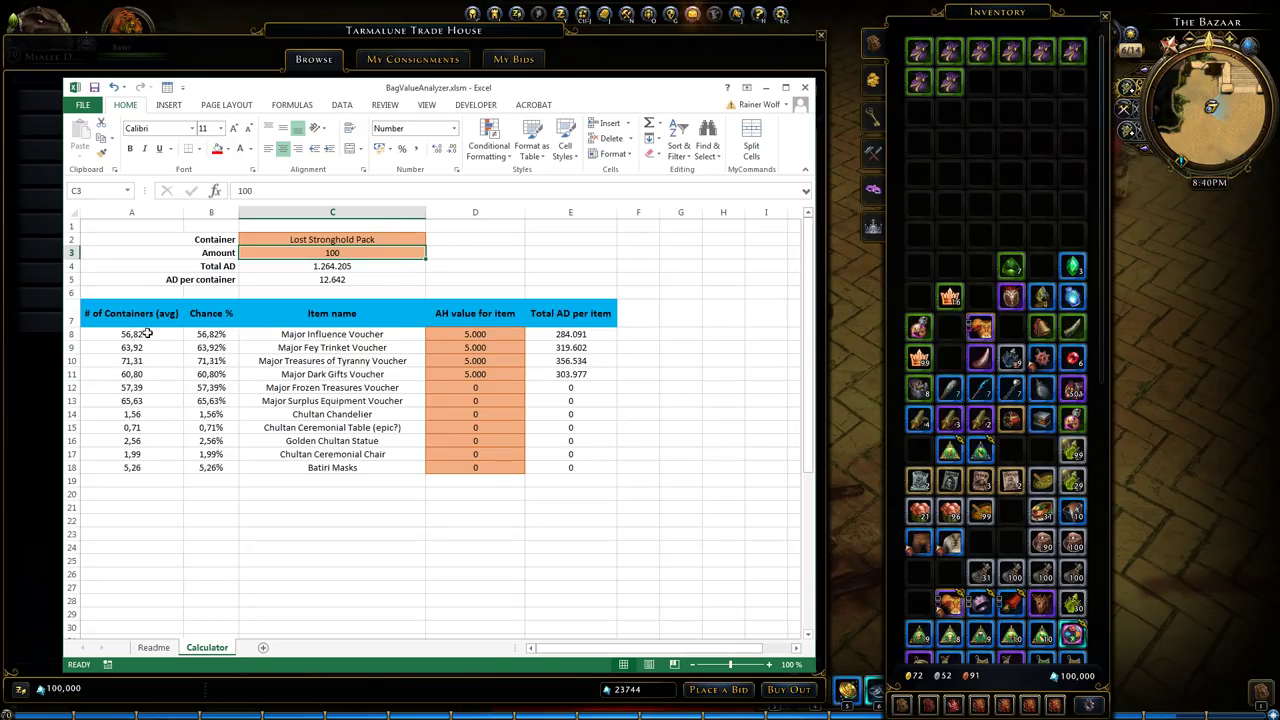
click(138, 334)
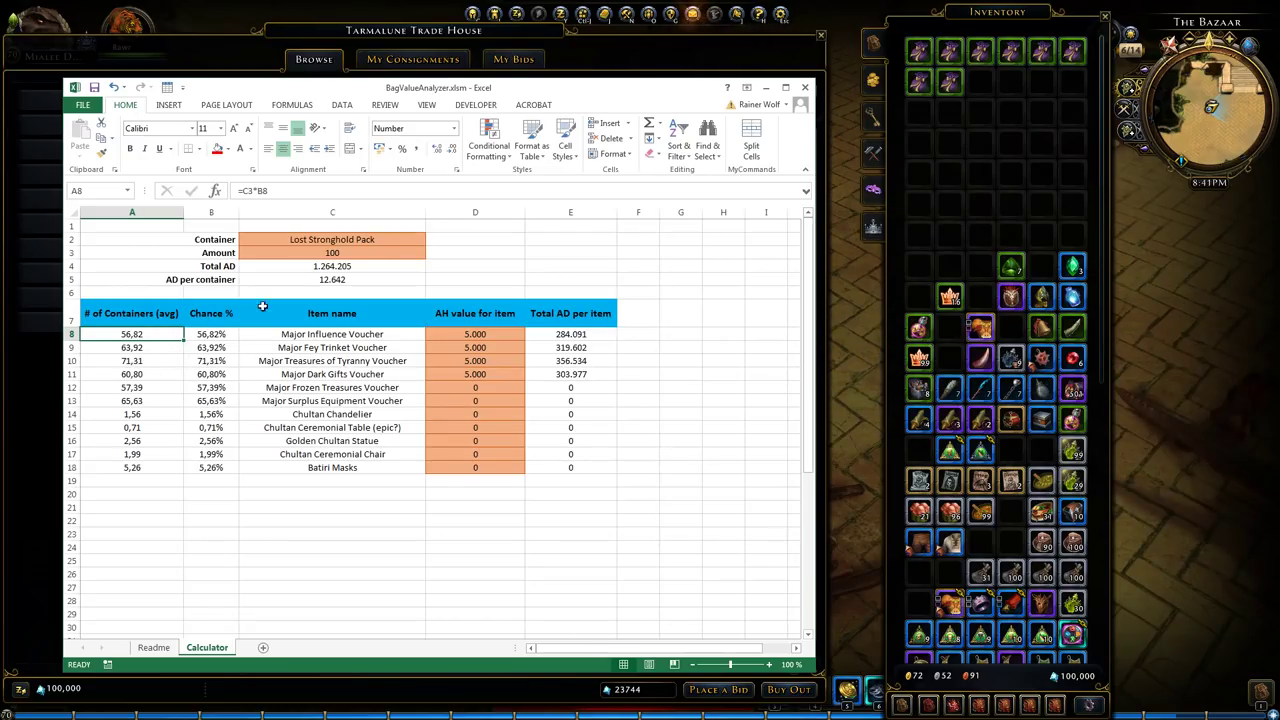
Step: Look through the container list without choosing another one, and highlight the Chance % values in B8:B18
click(415, 241)
click(431, 241)
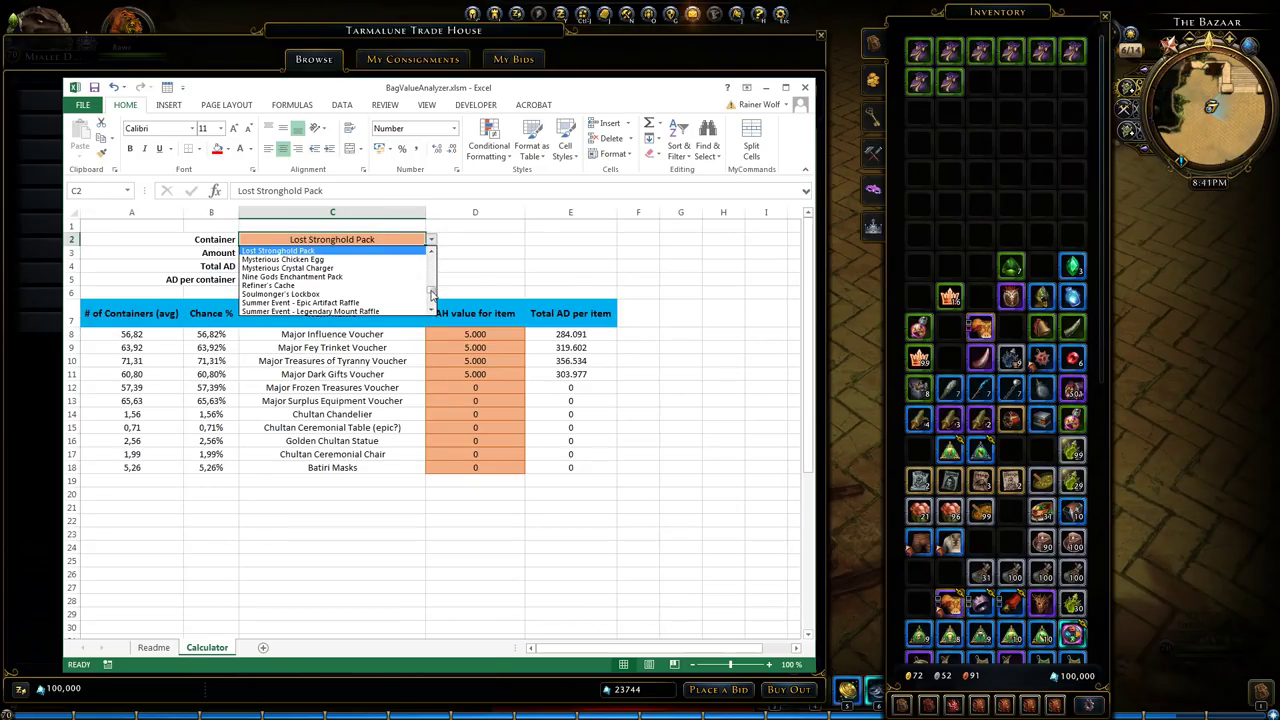
scroll(431, 293, up, 1)
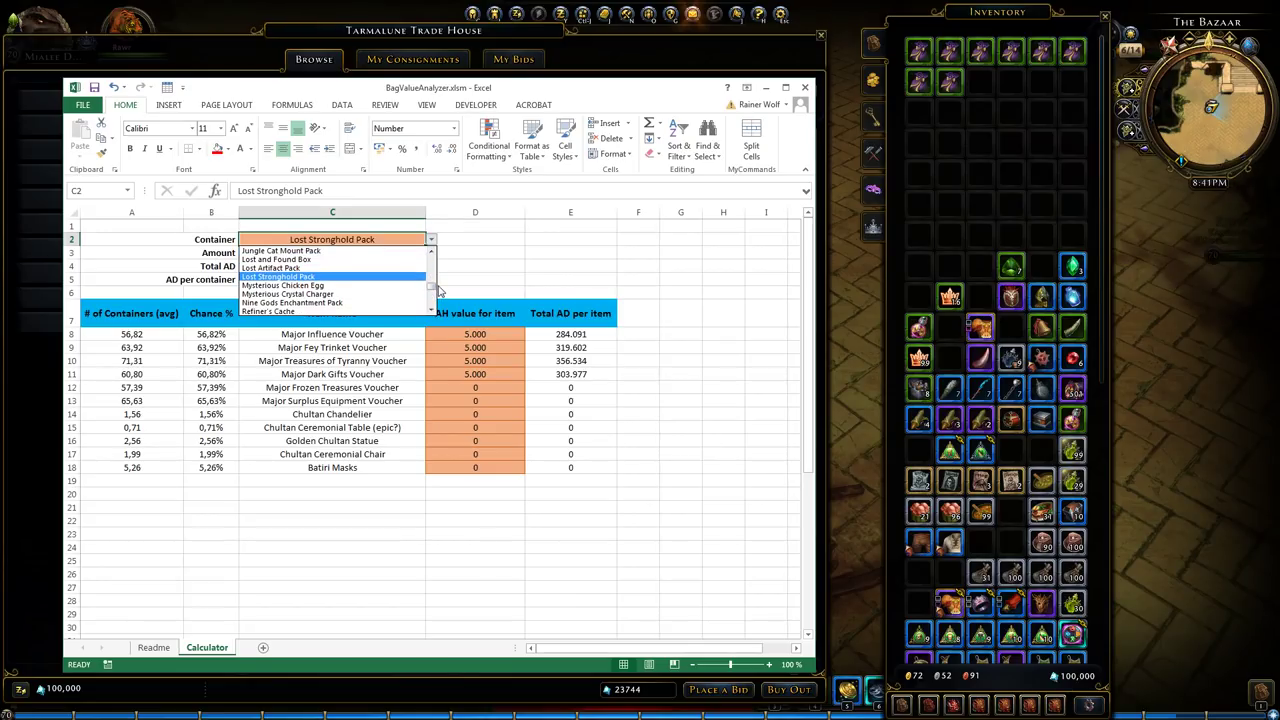
key(Escape)
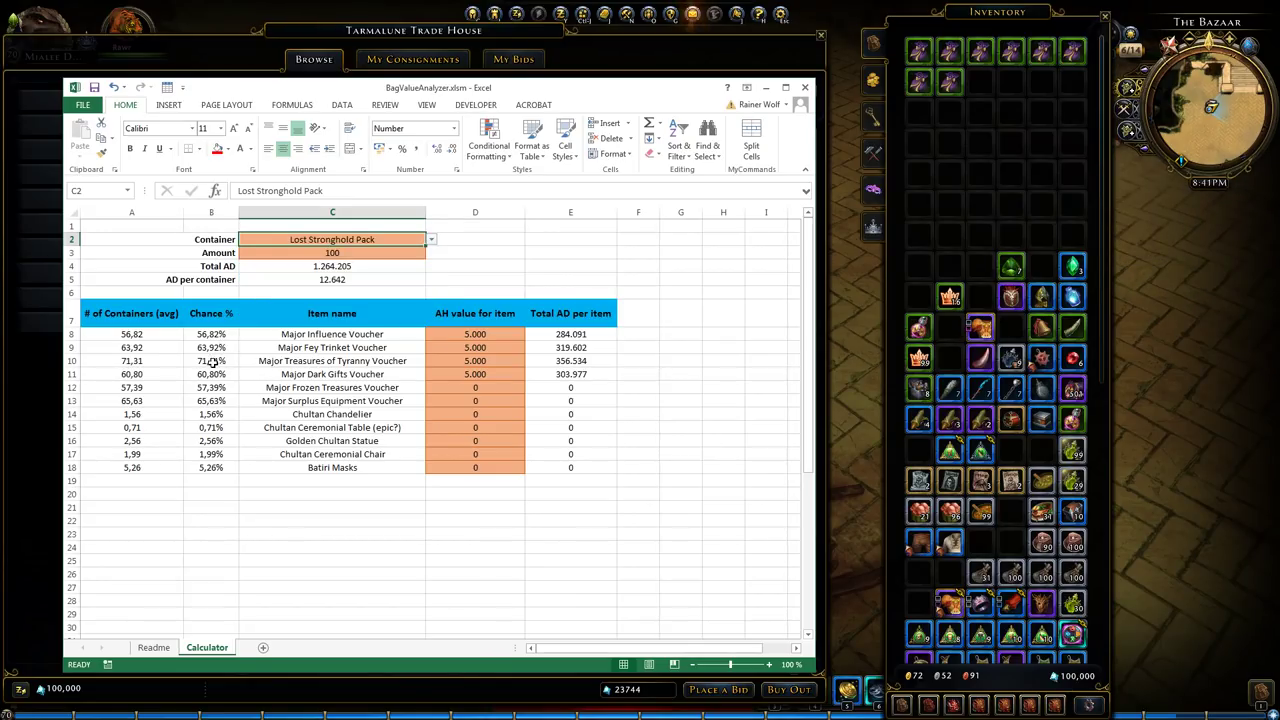
drag(216, 333, 214, 460)
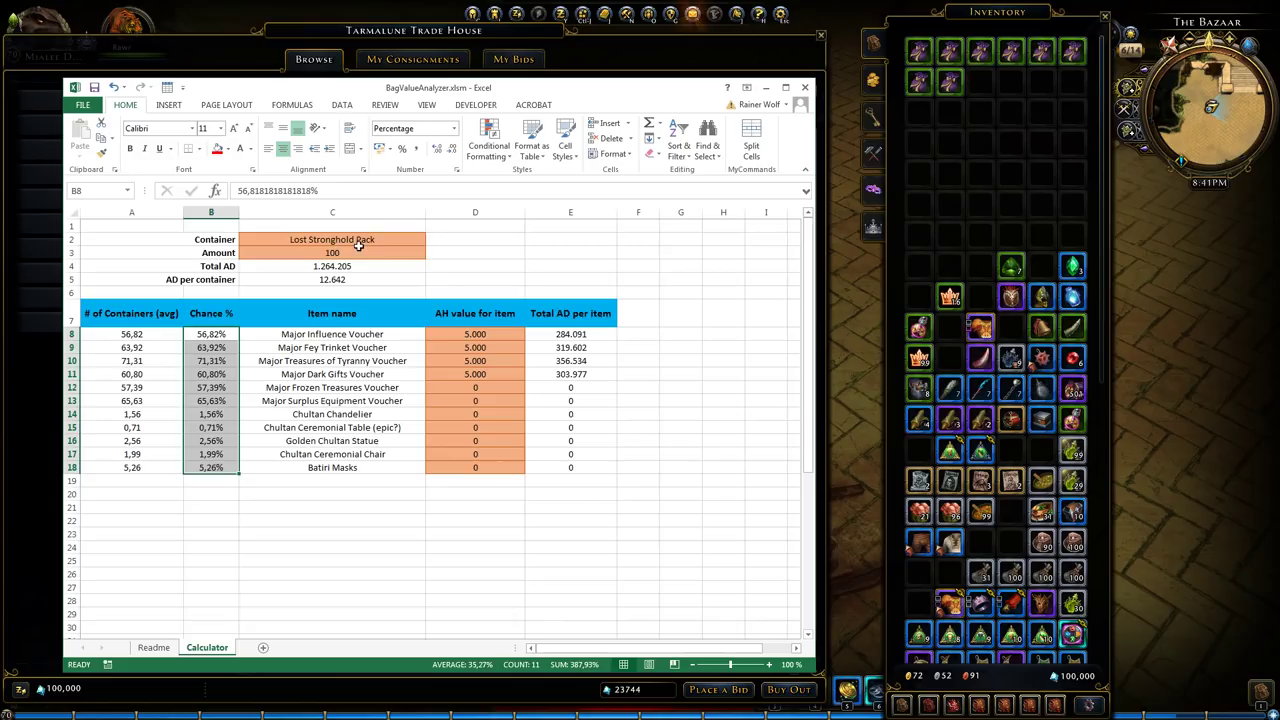
Step: Change the container to Lost and Found Box and highlight its item names in C8:C22
click(359, 245)
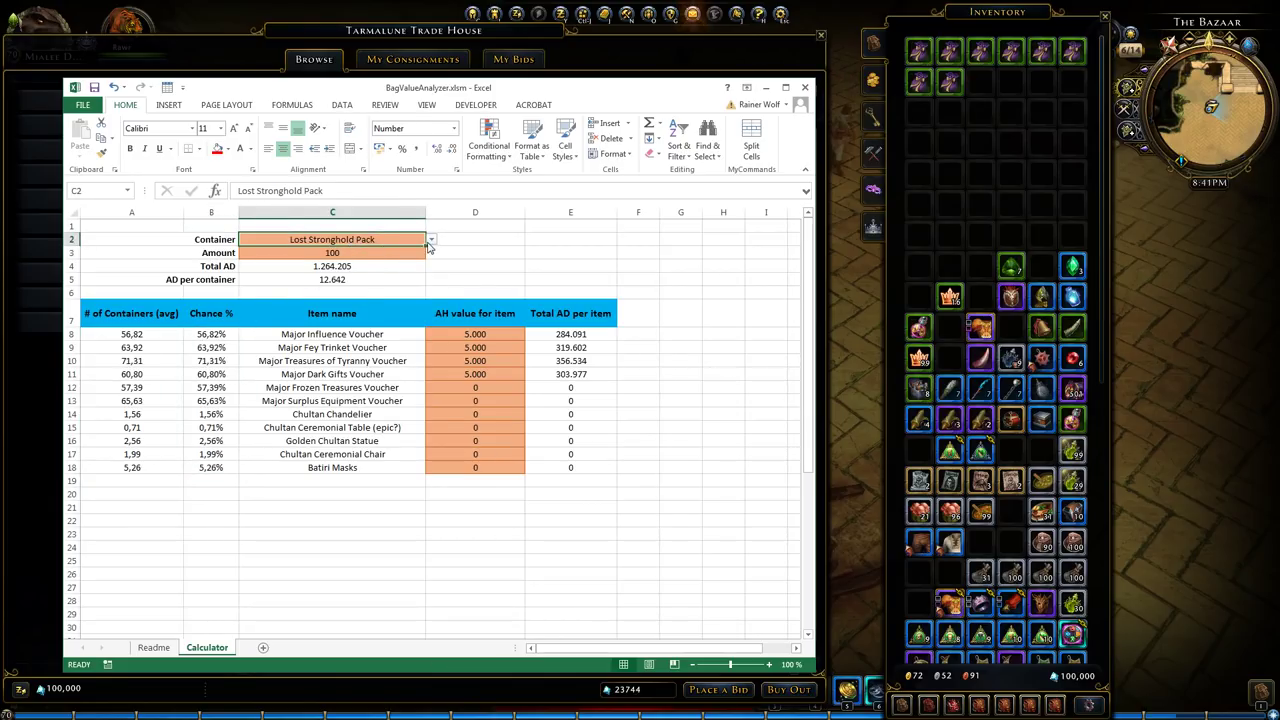
click(431, 240)
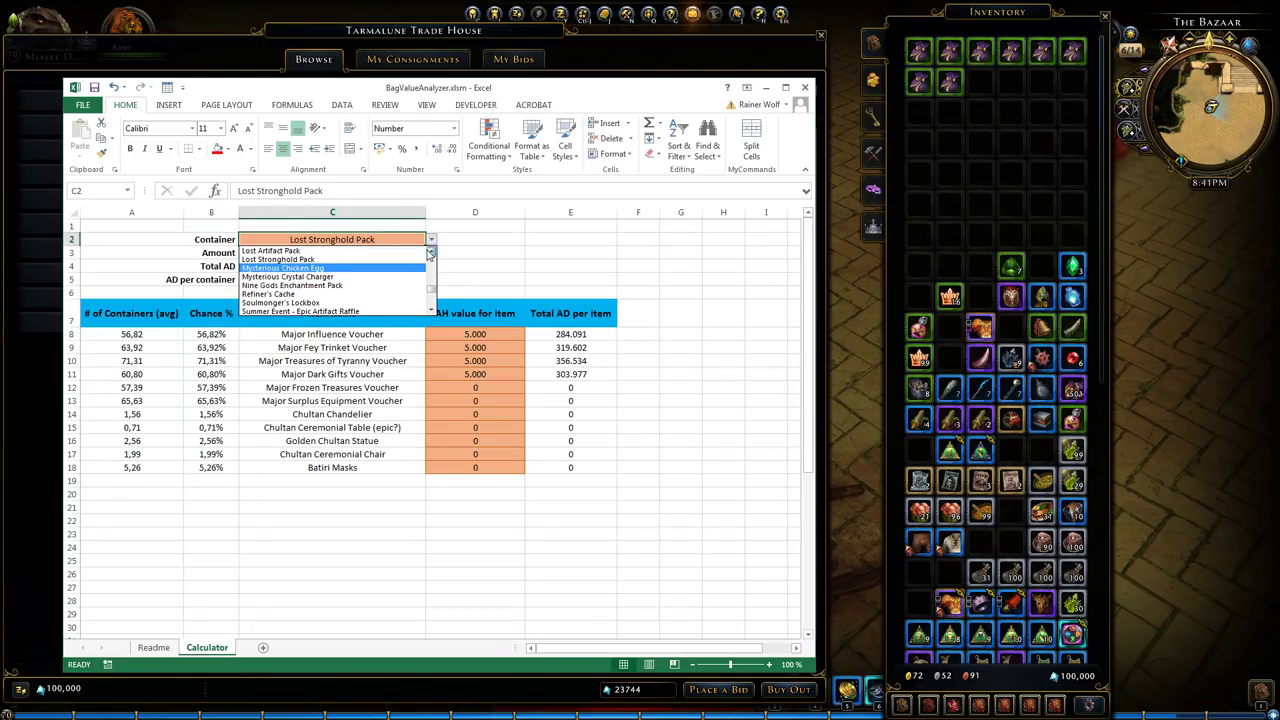
click(429, 254)
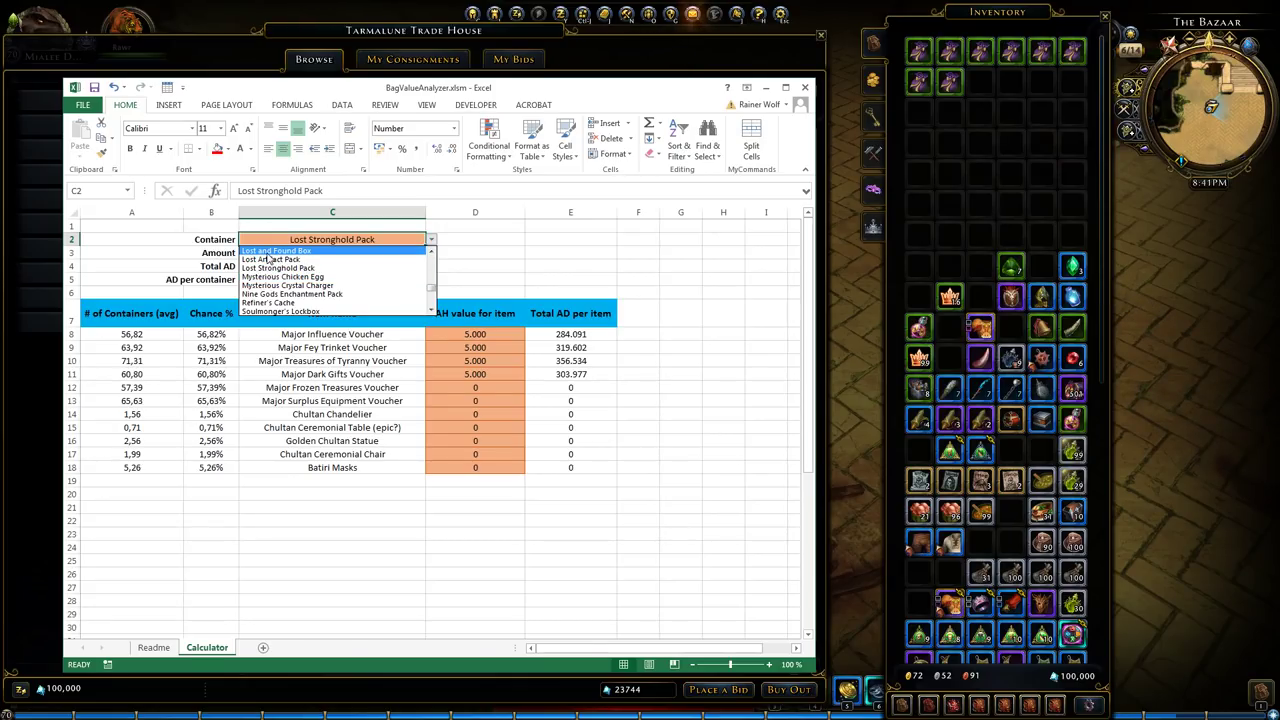
click(267, 251)
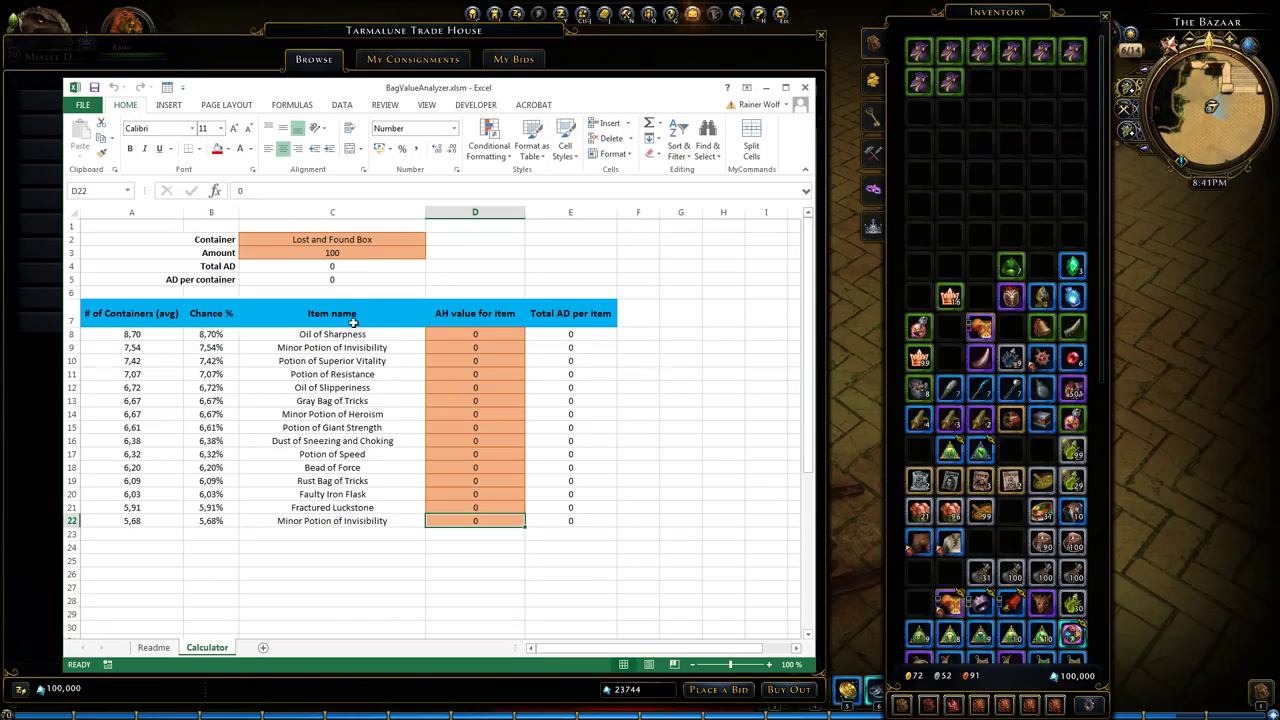
drag(334, 336, 372, 522)
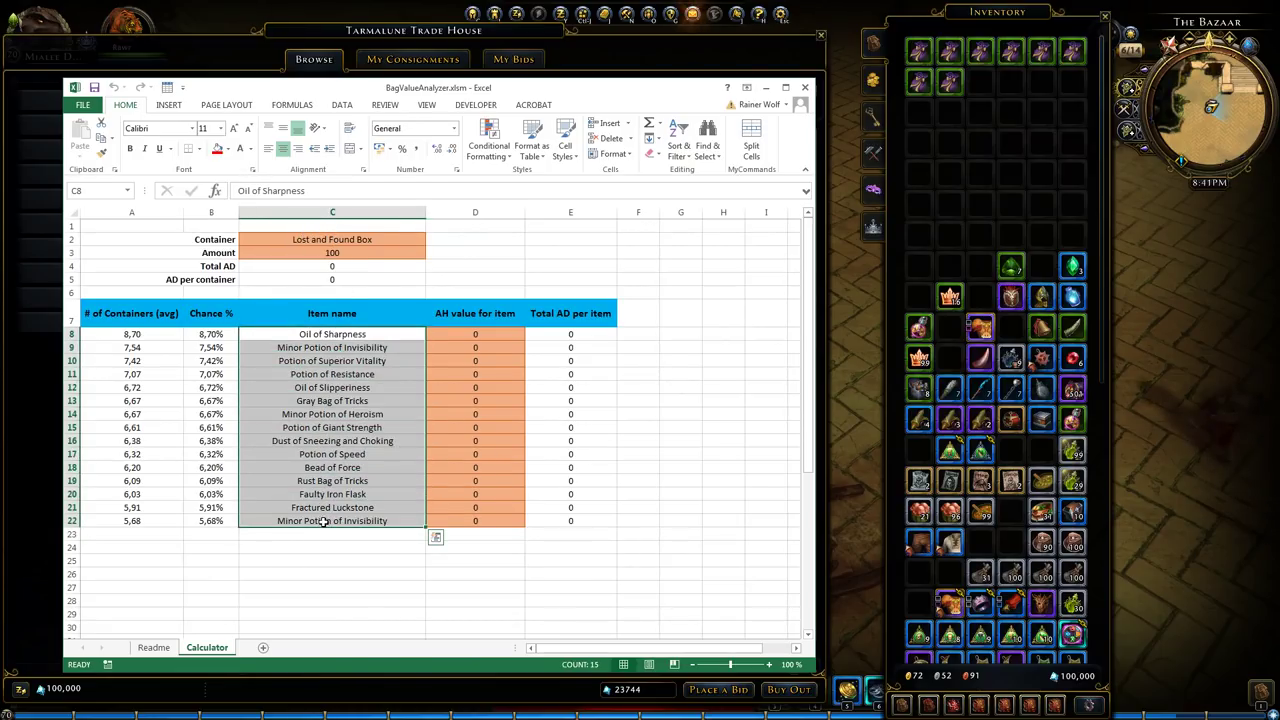